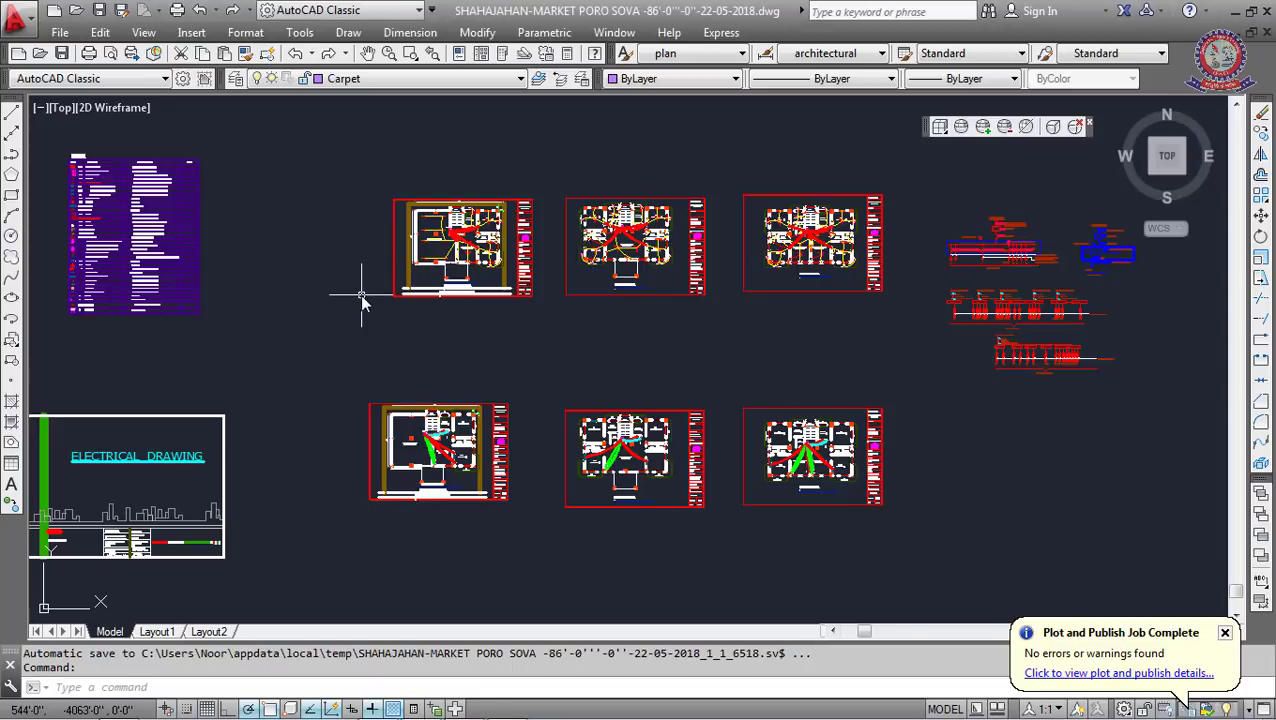
Zoom in until the ground floor and 1st floor electrical plan sheets fill the view
scroll(360, 294, "down", 4)
scroll(360, 294, "up", 2)
scroll(360, 294, "down", 2)
scroll(360, 294, "up", 2)
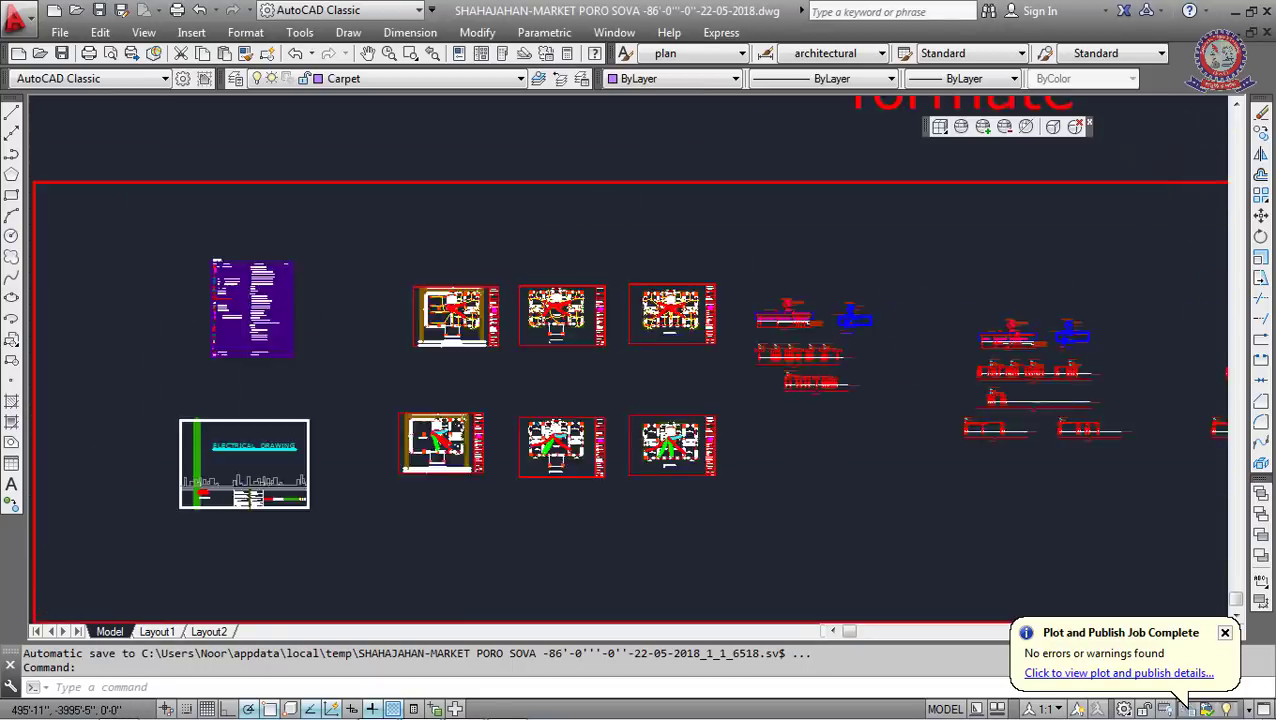
scroll(392, 274, "up", 3)
scroll(392, 274, "down", 4)
scroll(400, 270, "up", 4)
scroll(423, 261, "up", 1)
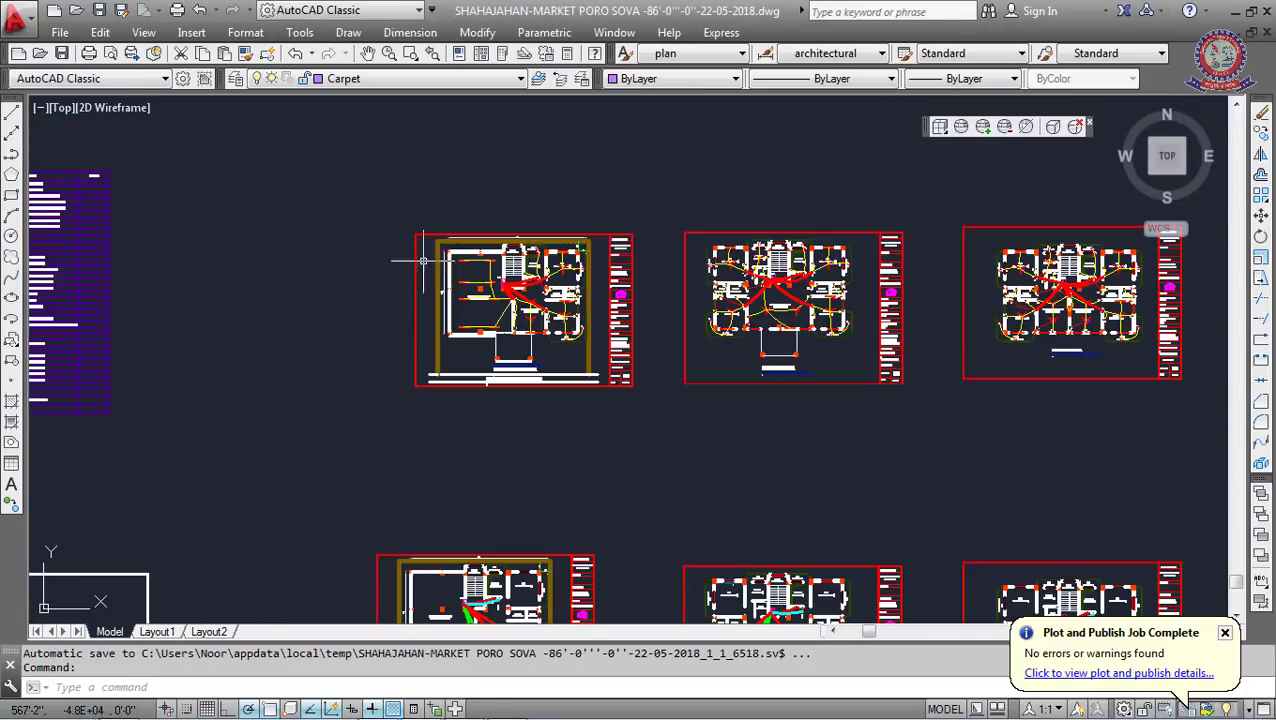
scroll(423, 261, "up", 4)
scroll(420, 228, "down", 2)
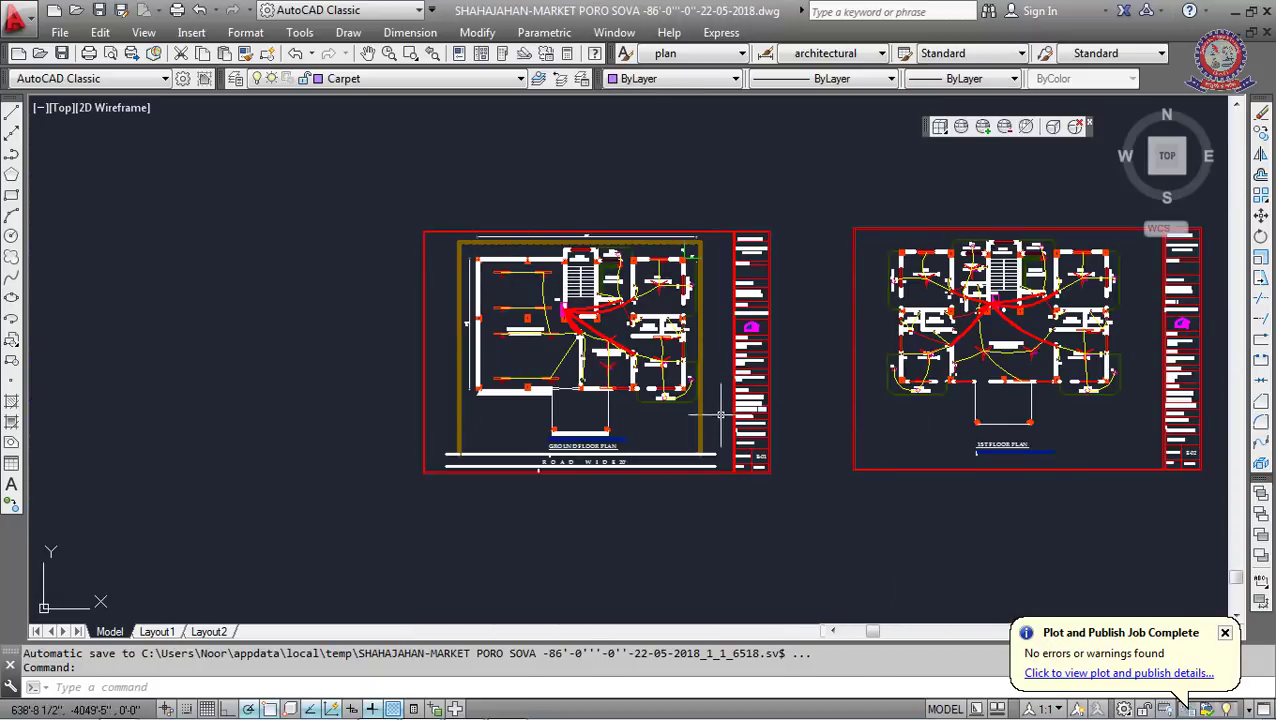
scroll(789, 421, "up", 4)
scroll(789, 421, "down", 4)
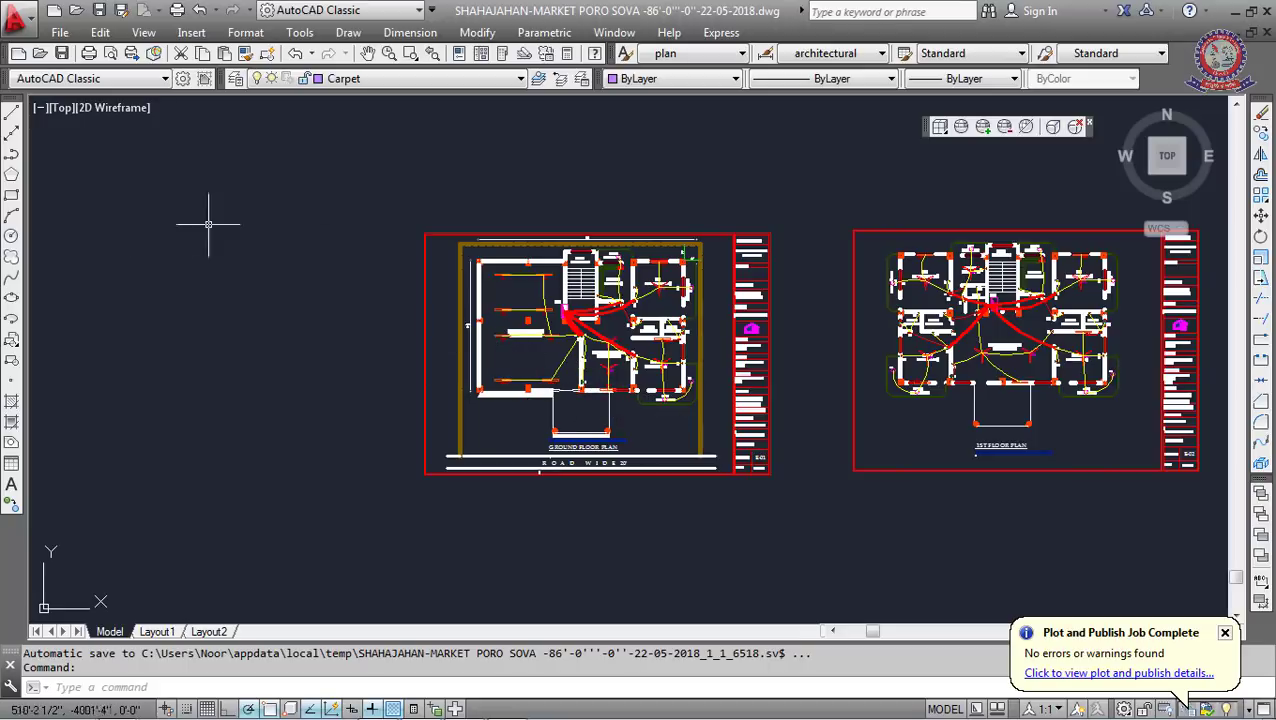
Bring up the Plot - Model dialog, trying both the application menu and Ctrl+P
left_click(20, 22)
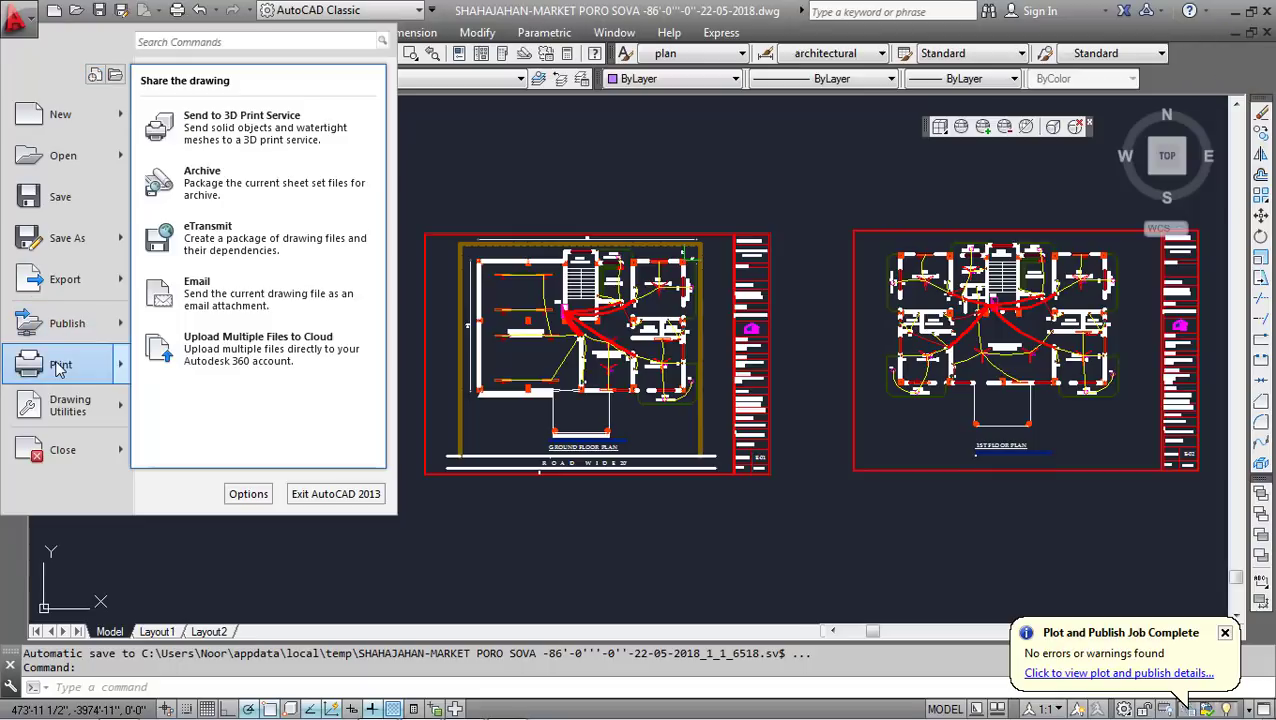
mouse_move(60, 364)
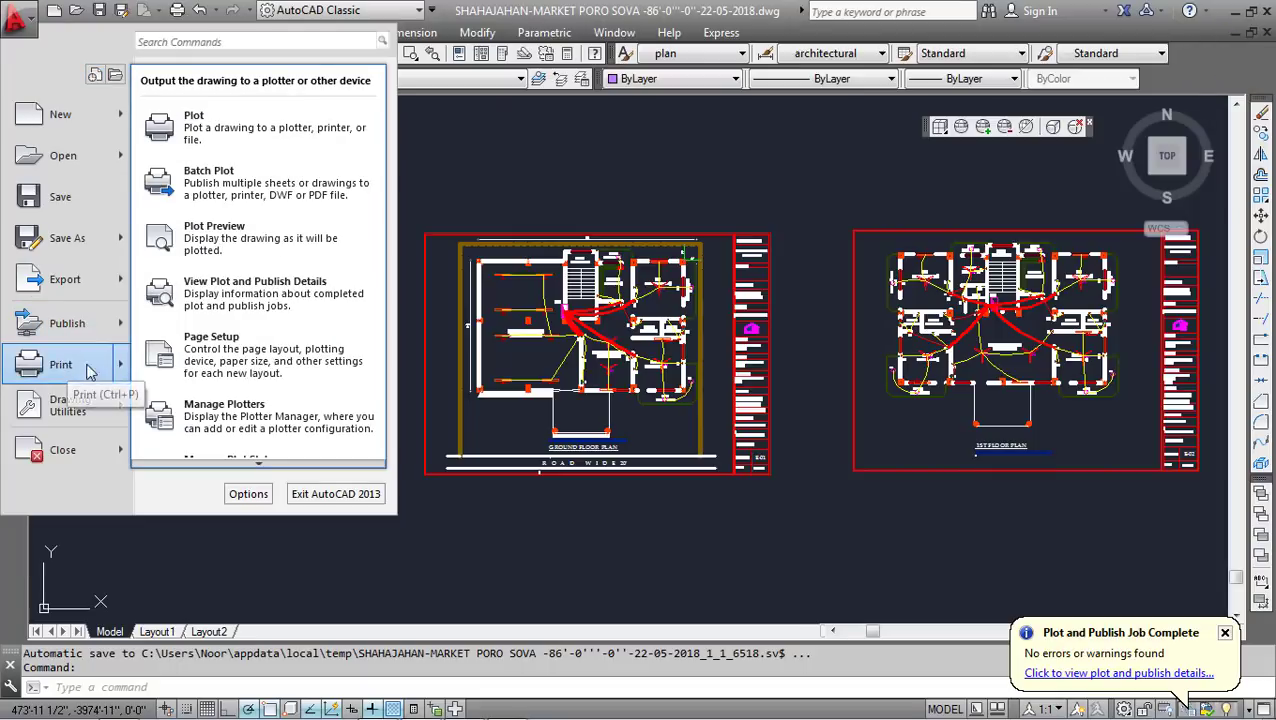
left_click(222, 137)
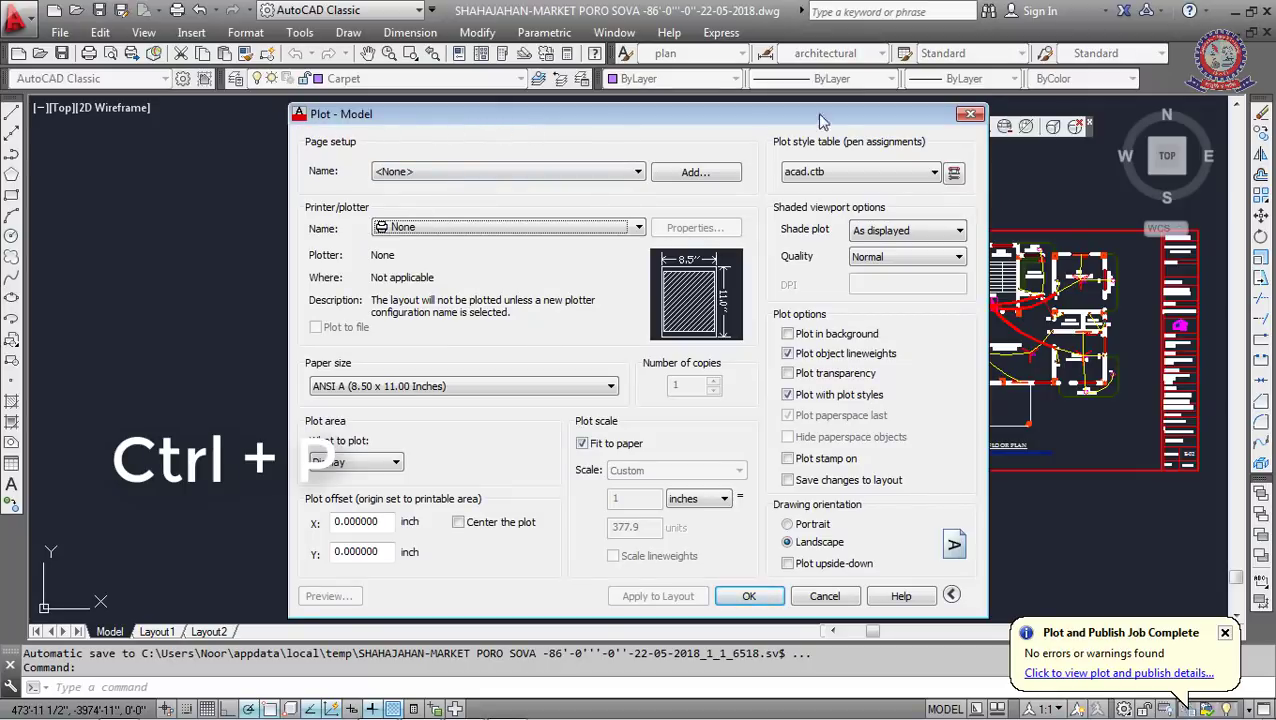
left_click(970, 116)
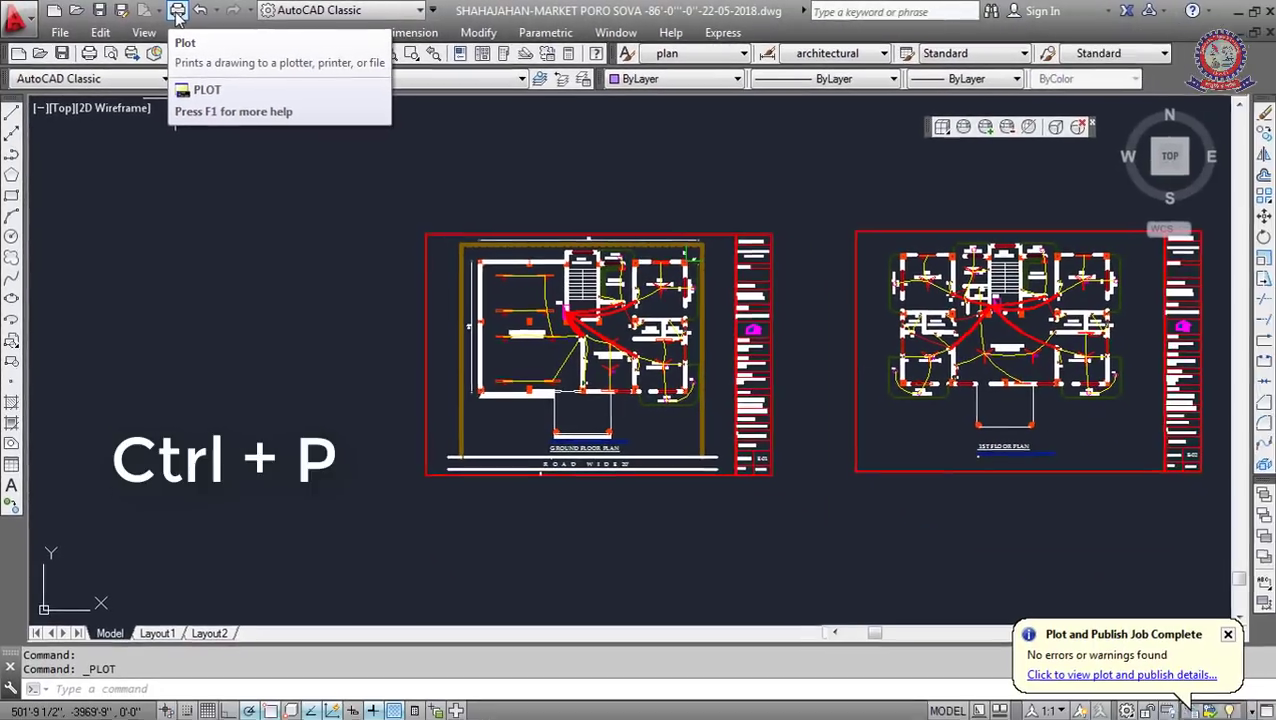
key("ctrl+p")
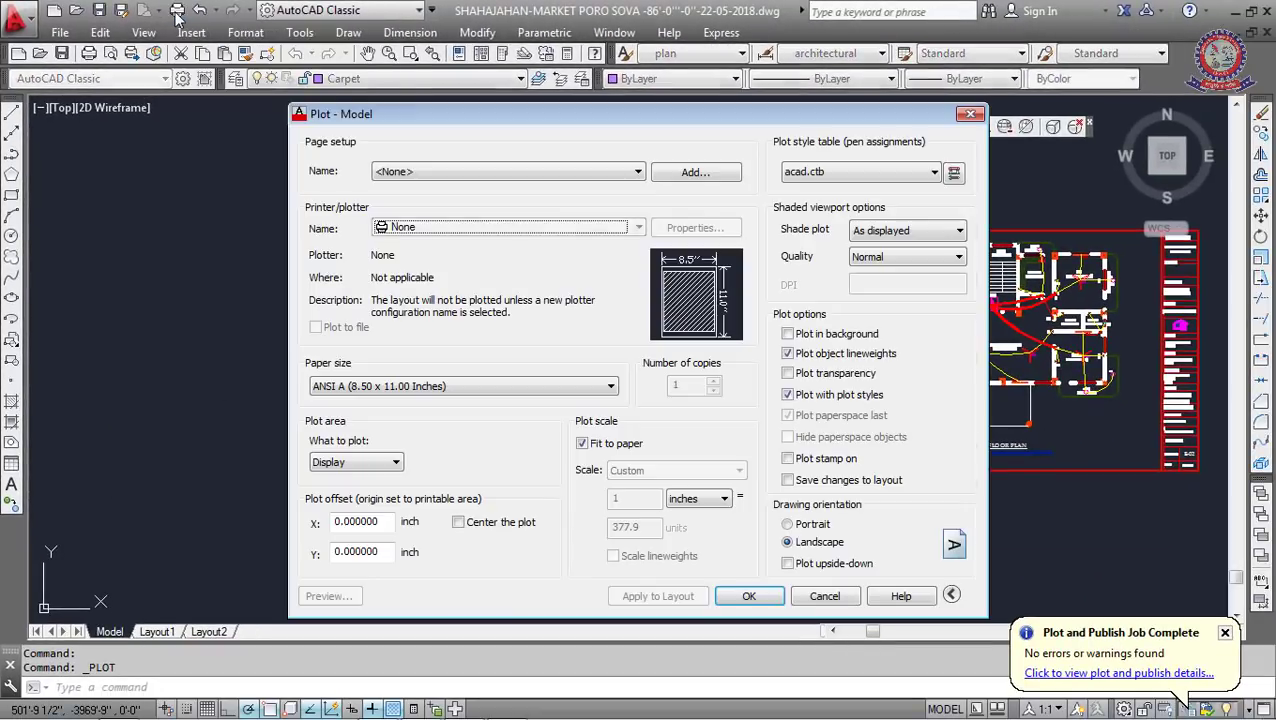
left_click(970, 114)
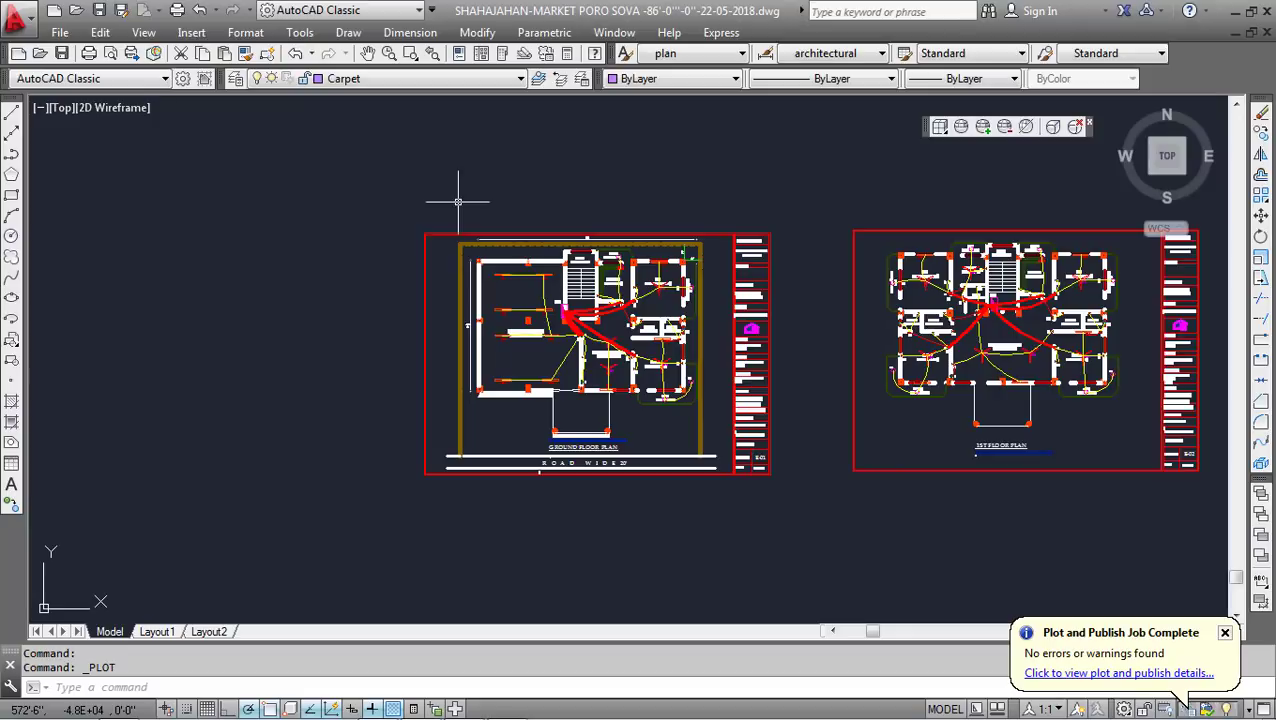
key("ctrl+p")
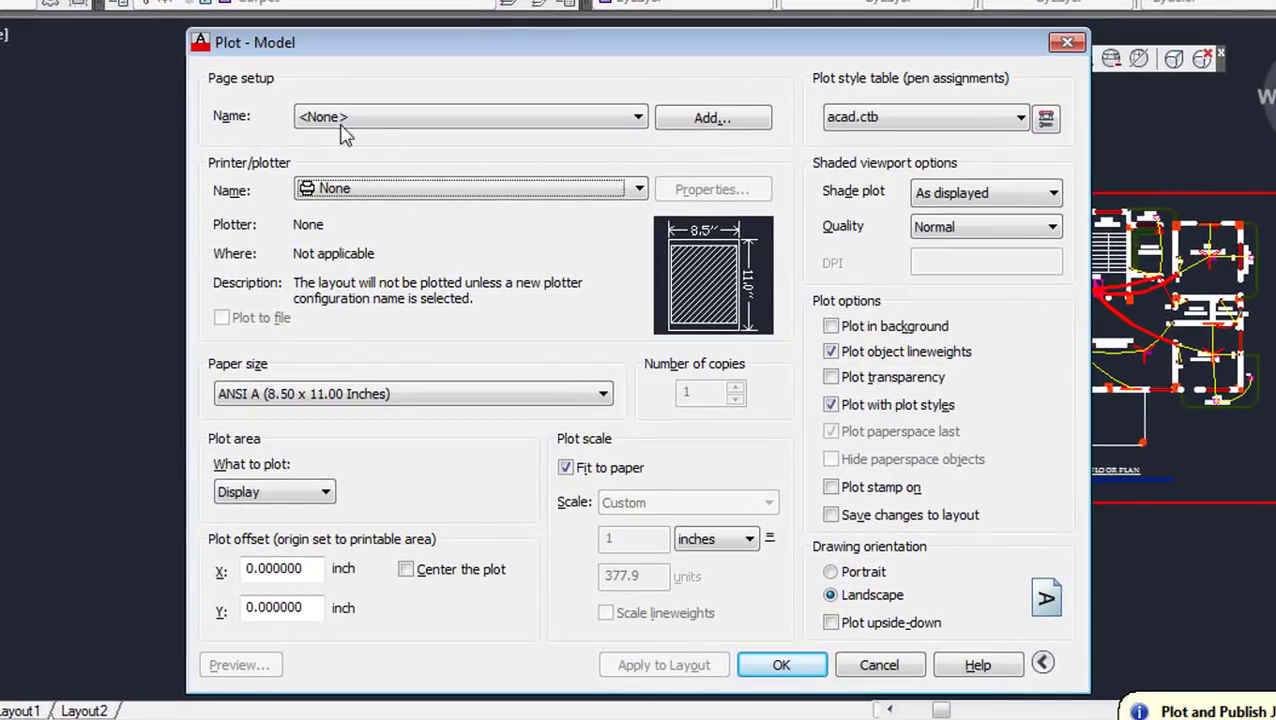
Add a new page setup named Setup1, leaving the current setup as <None>
left_click(432, 176)
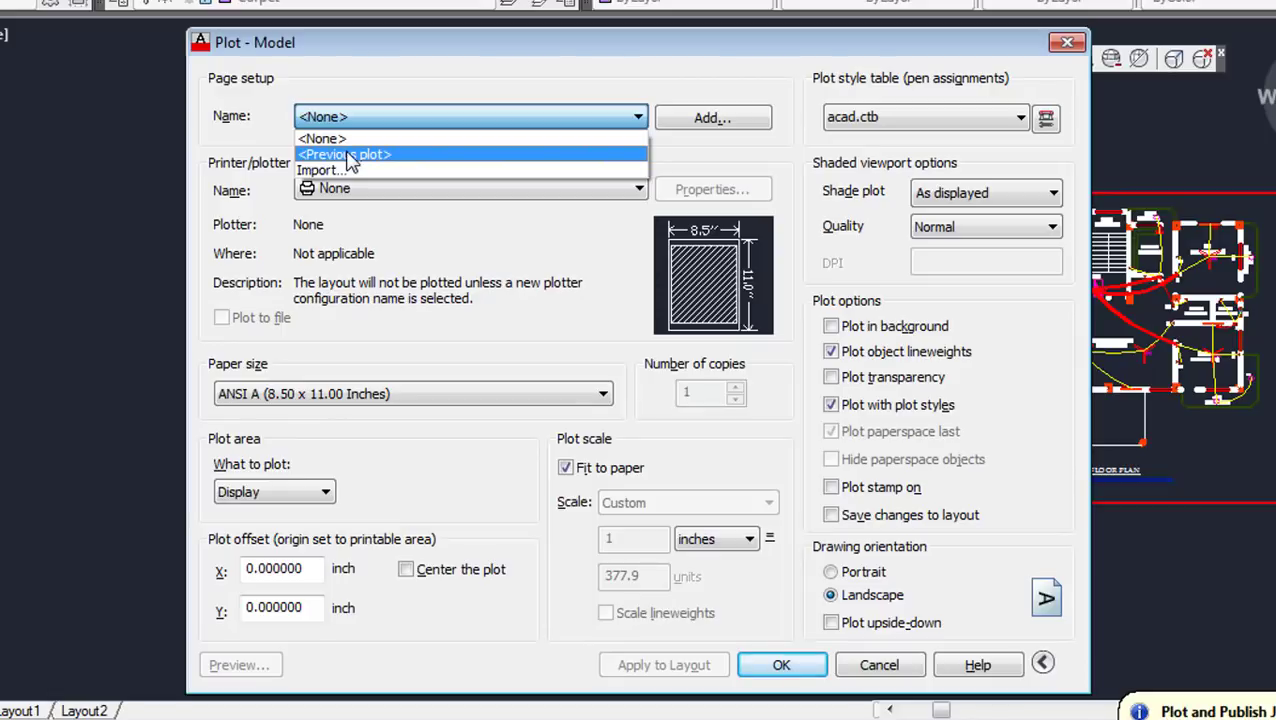
left_click(350, 142)
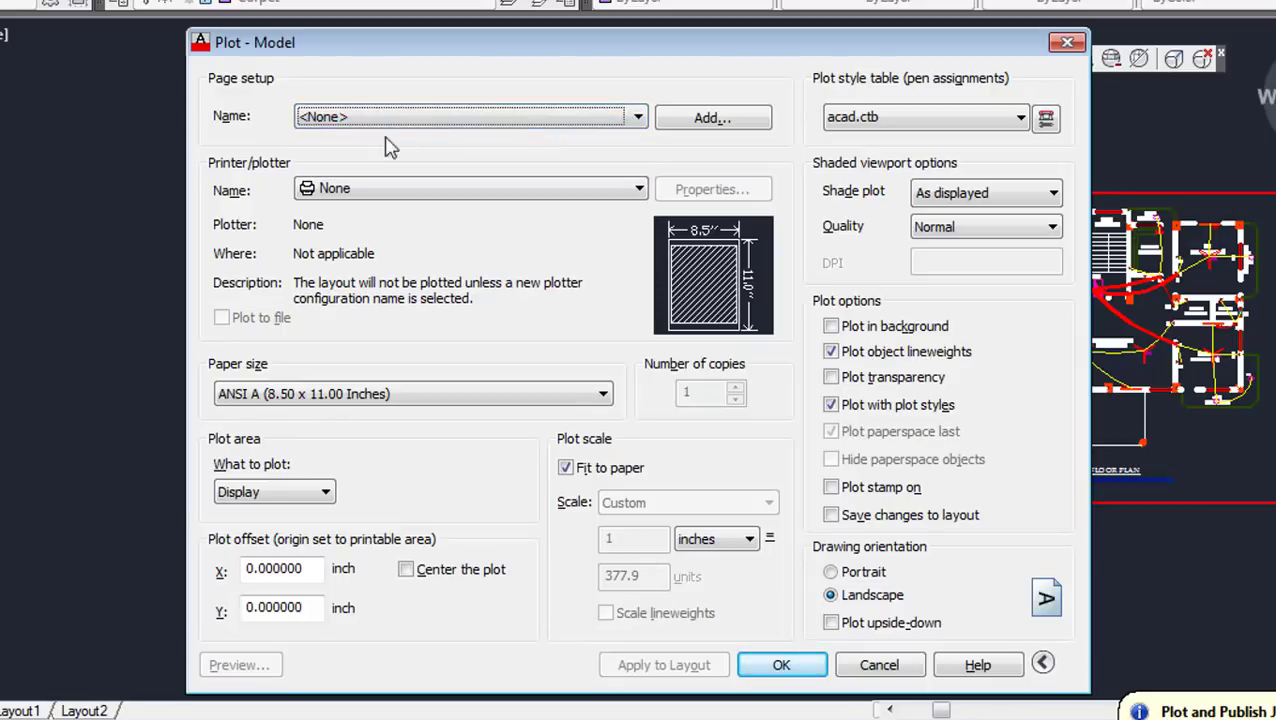
left_click(686, 120)
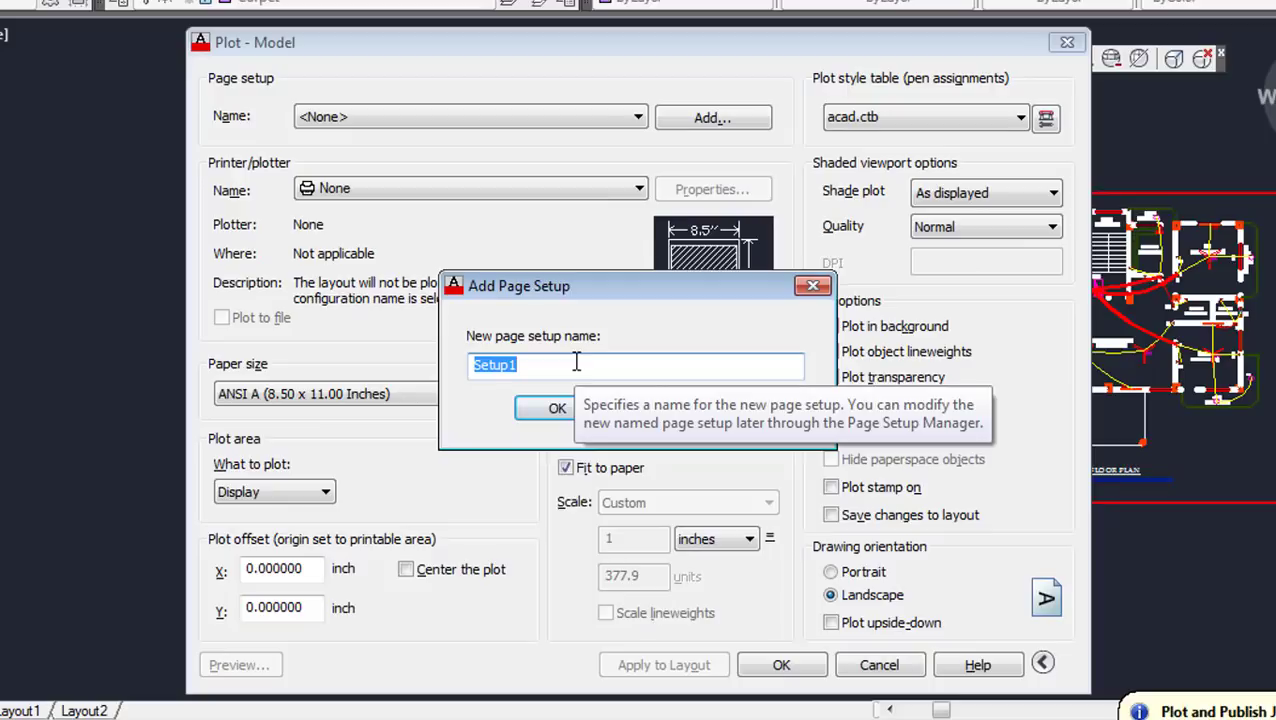
left_click(555, 415)
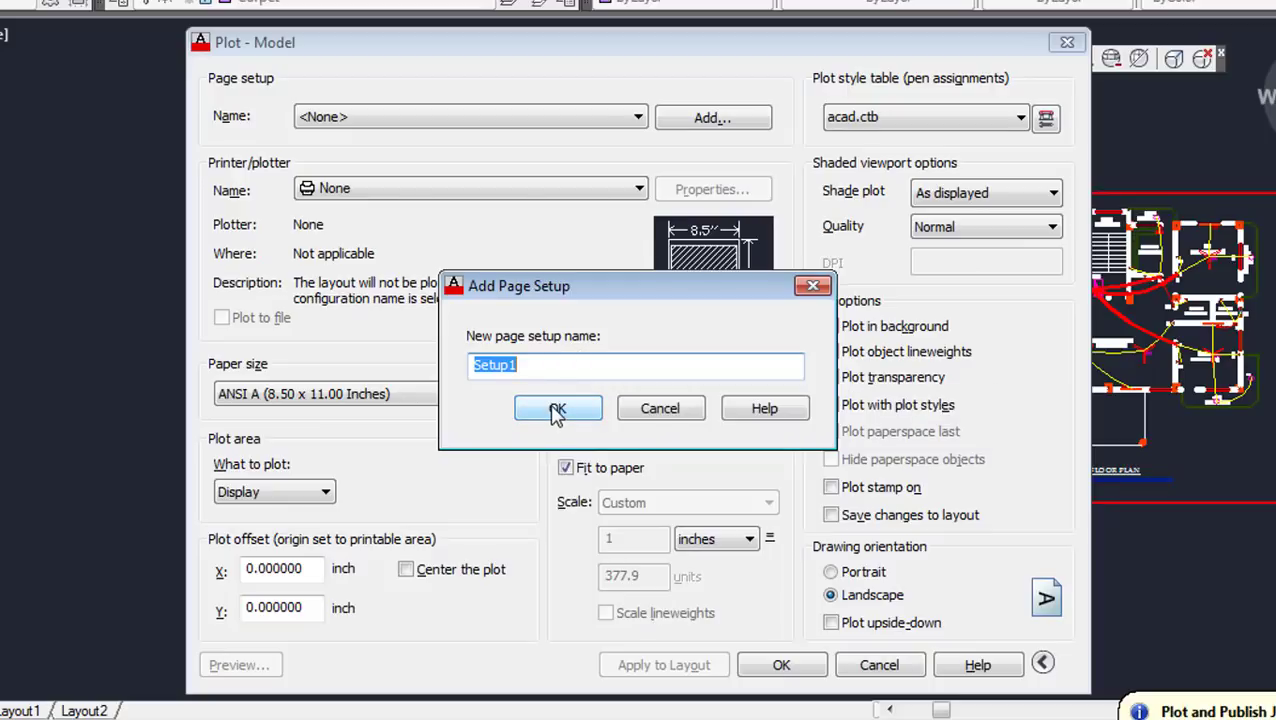
left_click(540, 364)
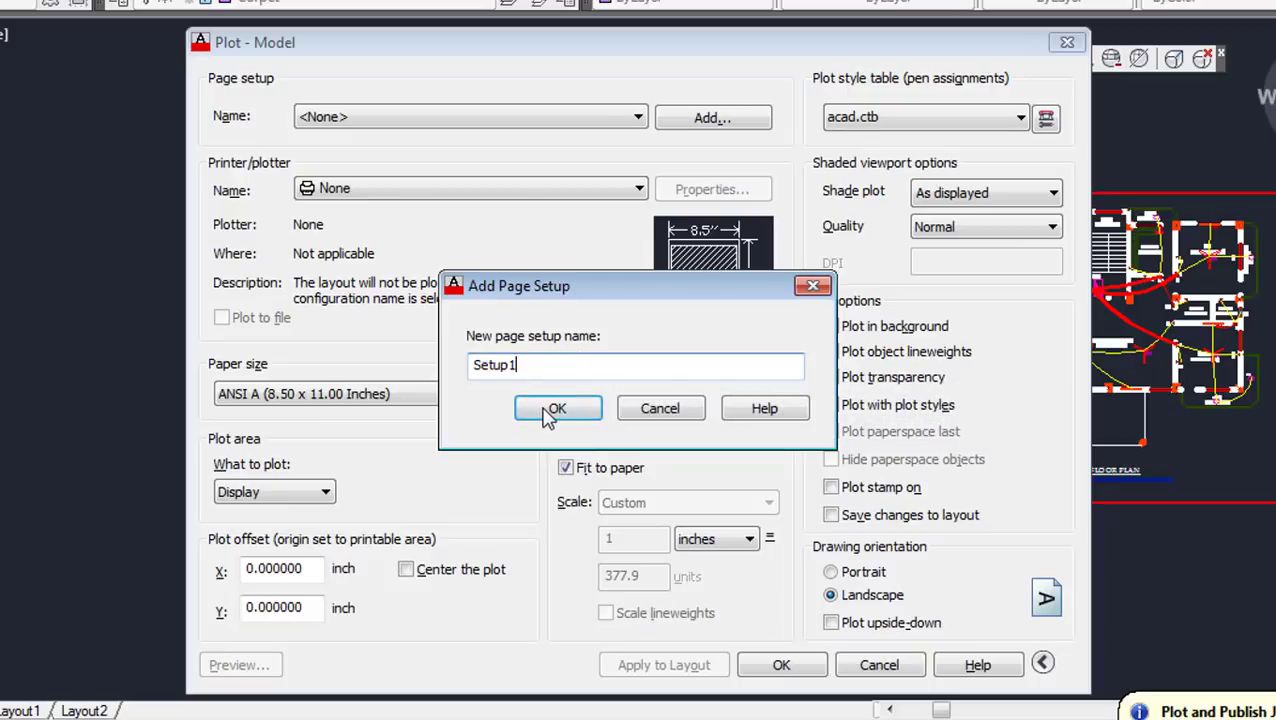
left_click(551, 411)
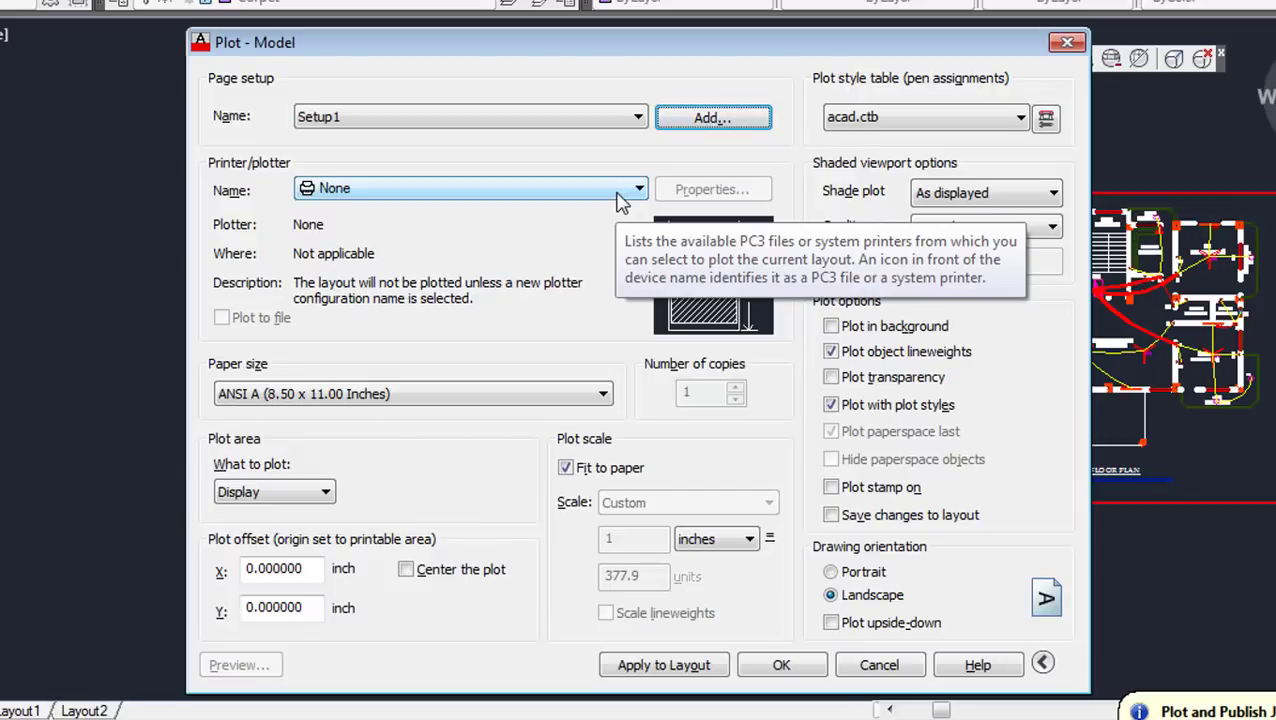
Choose DWG To PDF.pc3 as the printer/plotter
left_click(620, 195)
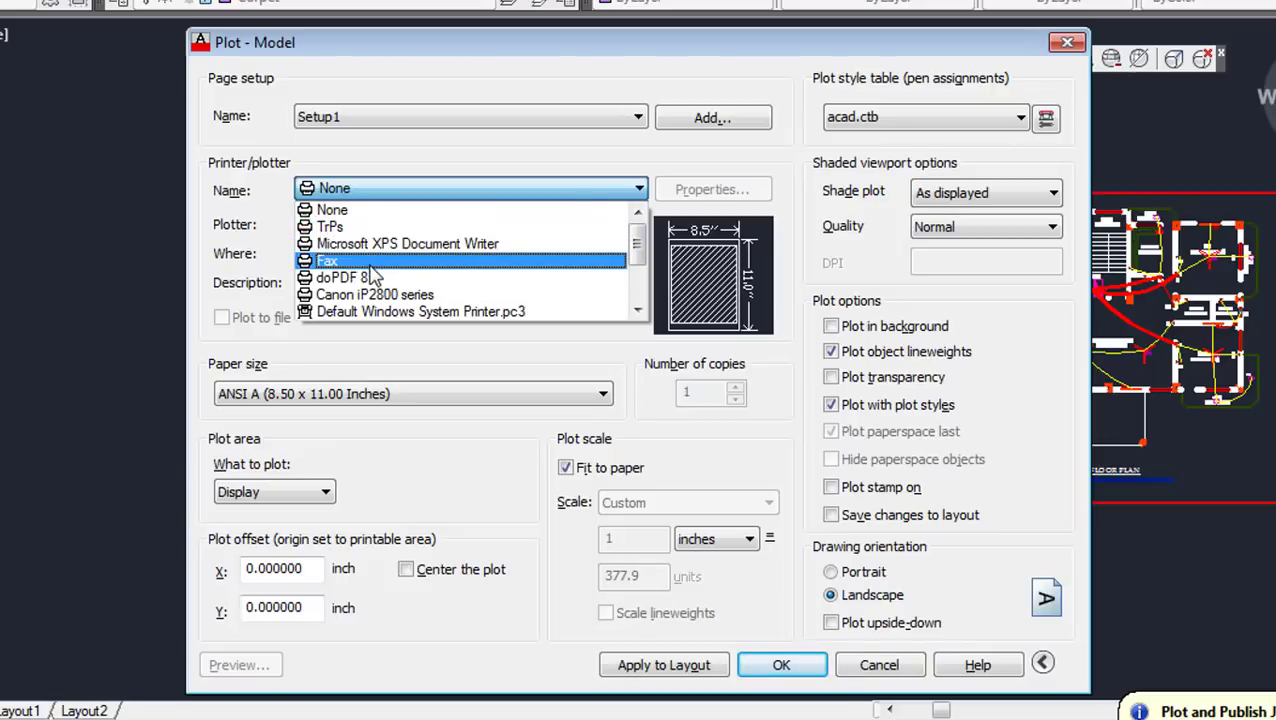
scroll(375, 277, "down", 1)
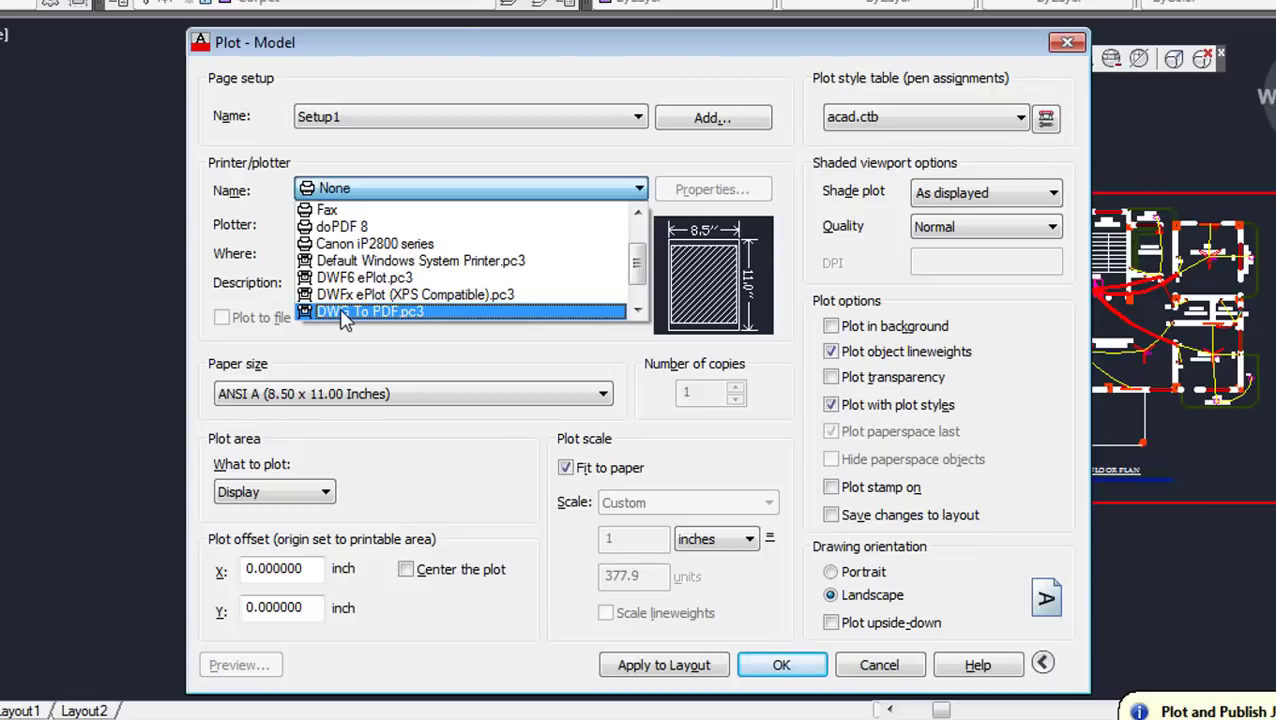
left_click(345, 316)
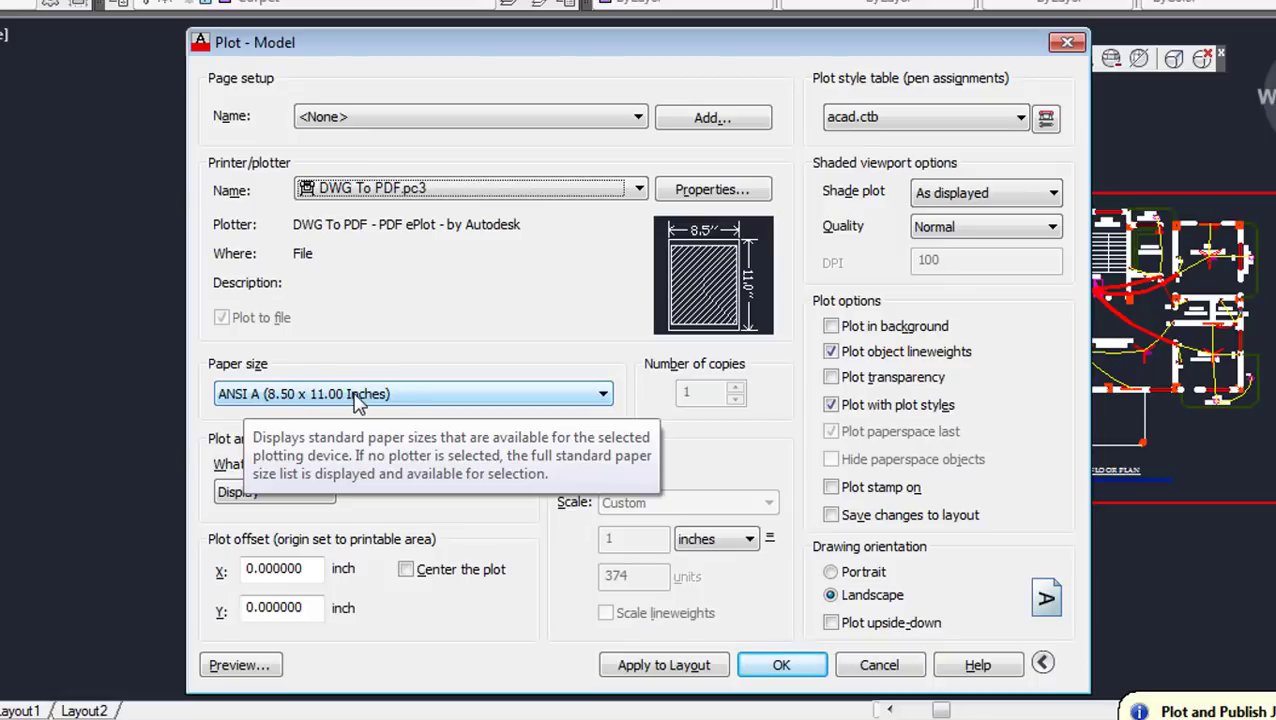
Pick ISO A4 (297.00 x 210.00 MM) from the paper size list
left_click(405, 399)
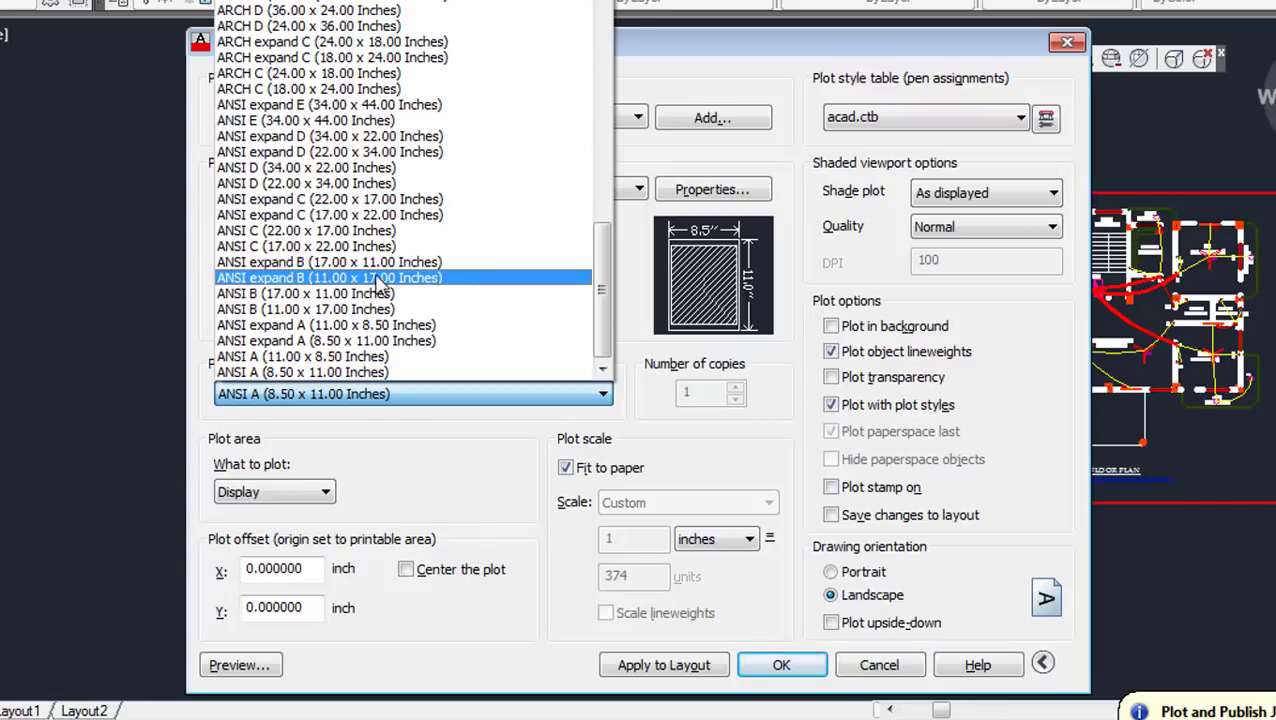
scroll(365, 312, "up", 1)
scroll(365, 305, "up", 1)
scroll(365, 295, "up", 7)
scroll(365, 295, "up", 4)
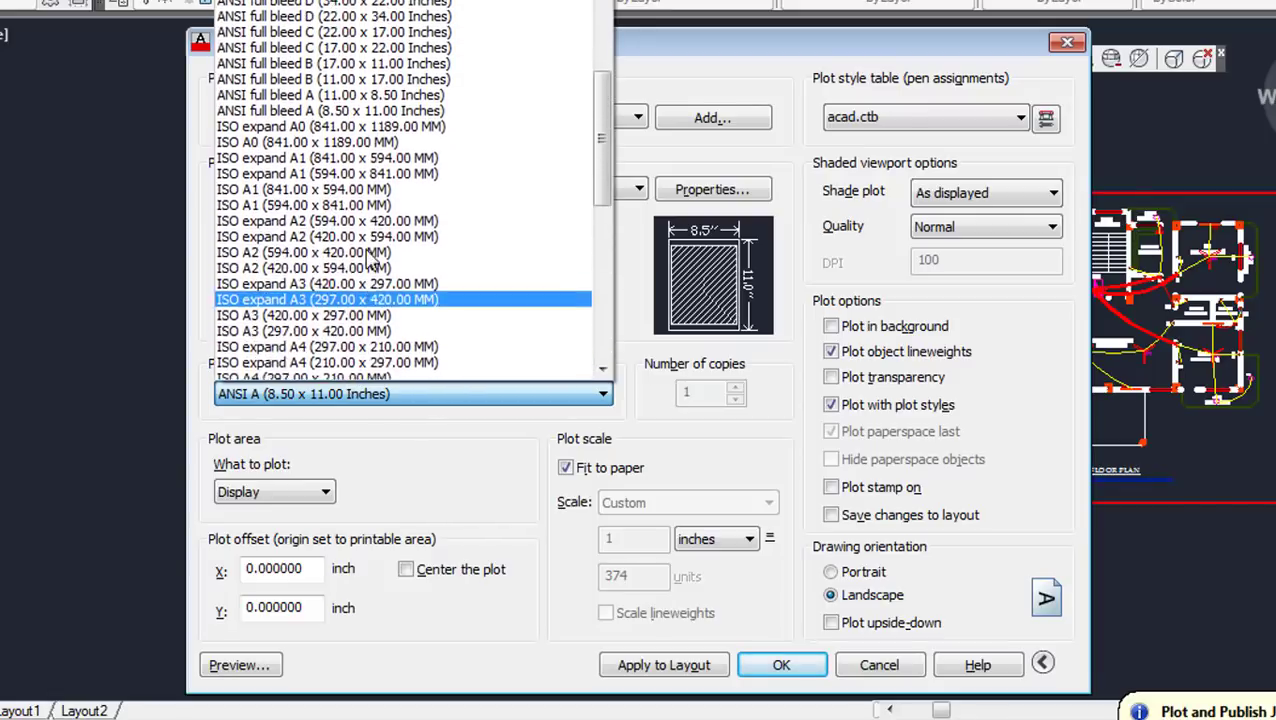
scroll(365, 295, "up", 1)
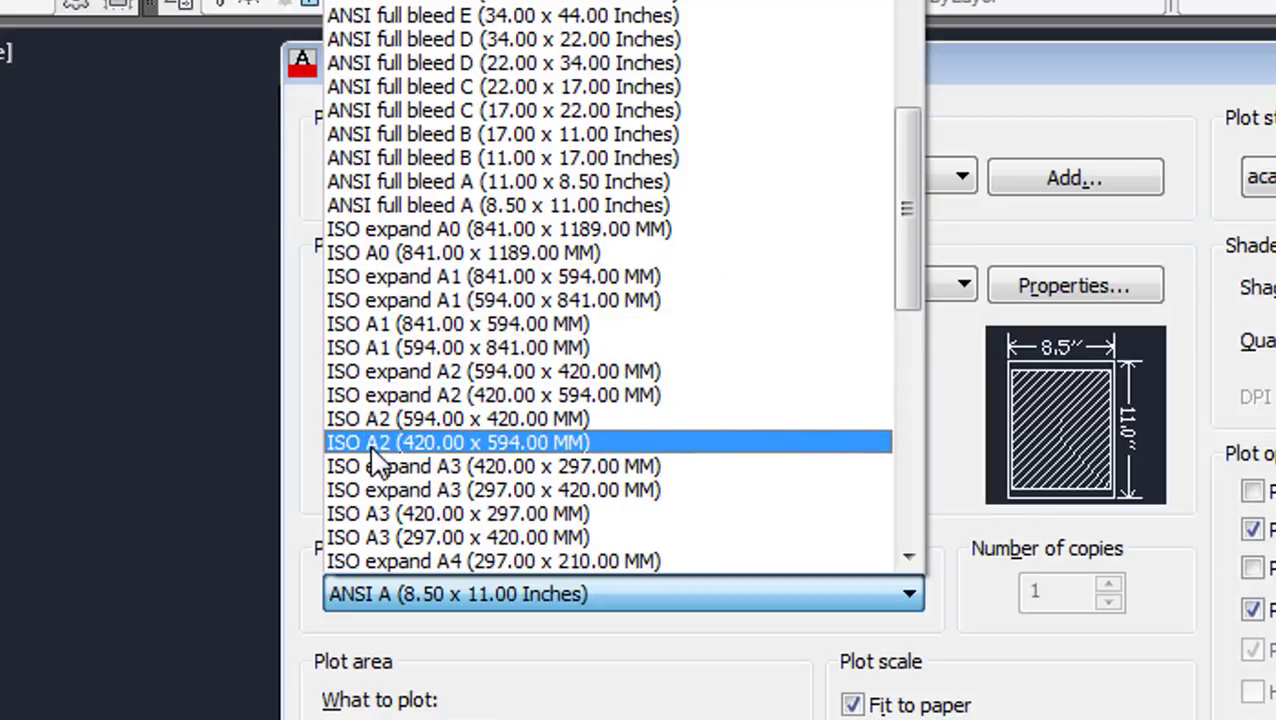
scroll(390, 441, "down", 1)
scroll(390, 450, "down", 1)
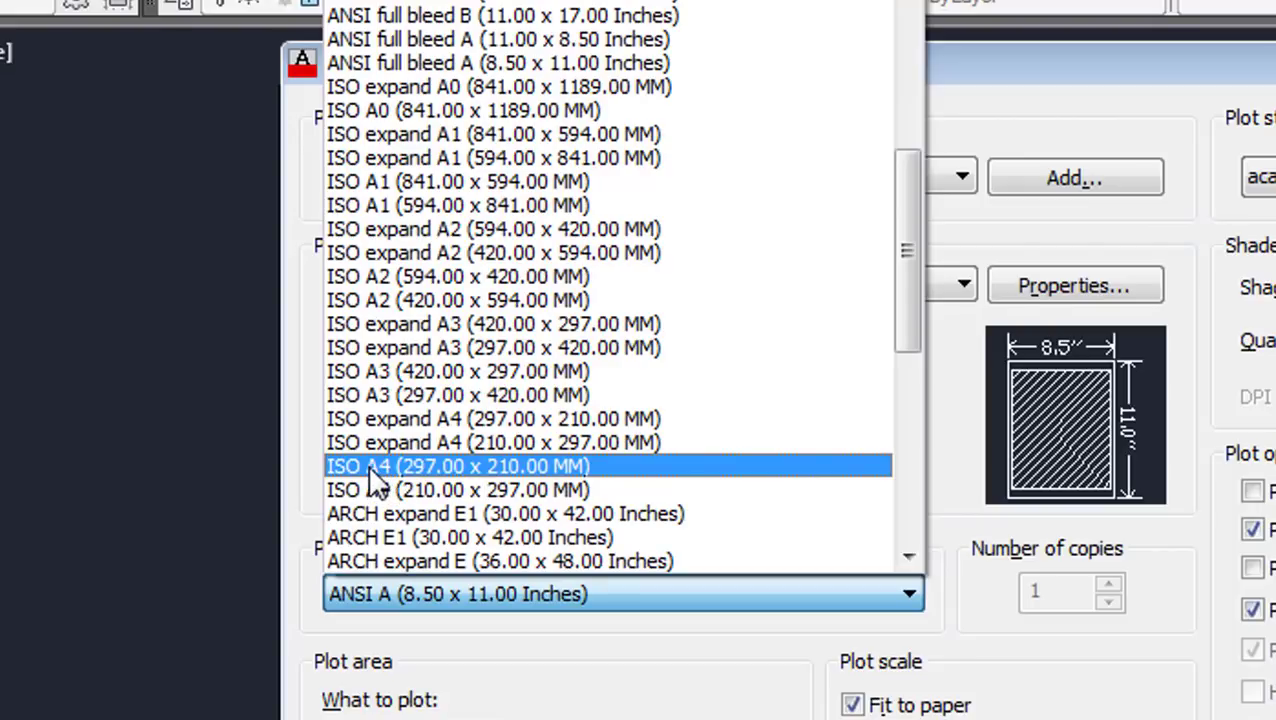
left_click(372, 474)
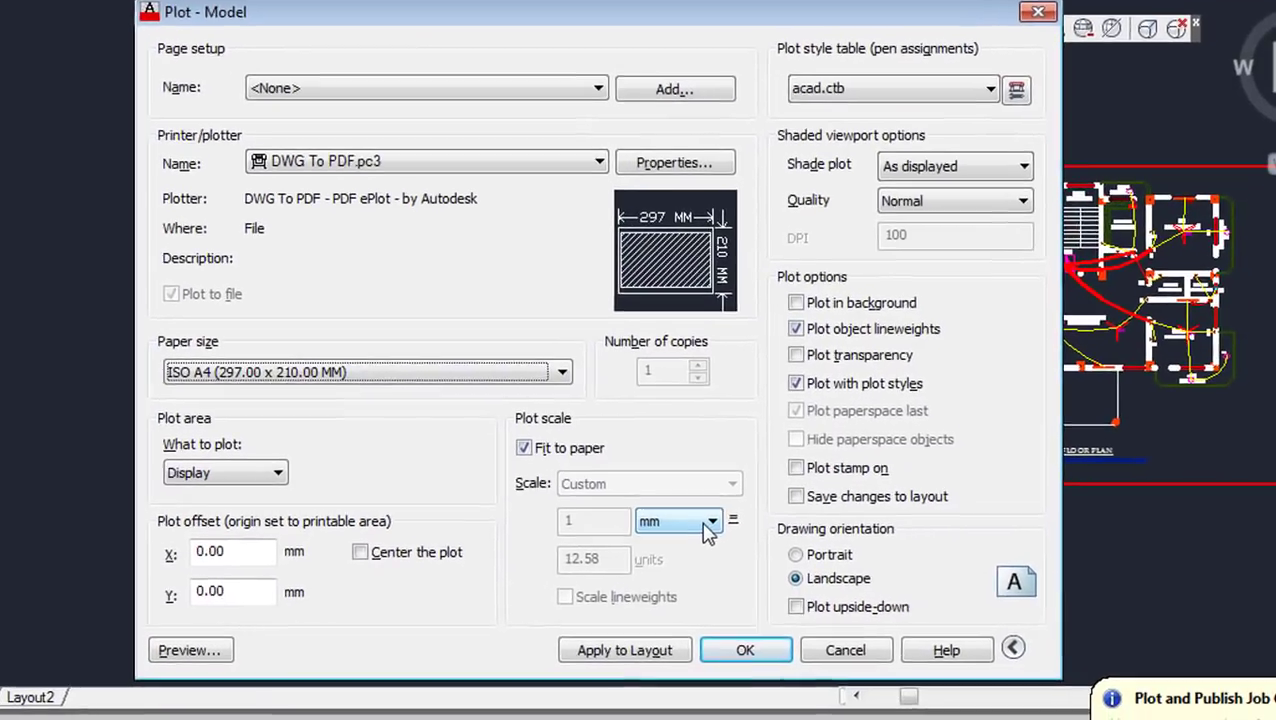
Set the plot scale units to inches, giving 1 inch = 319.5 units
left_click(734, 530)
left_click(642, 539)
mouse_move(675, 250)
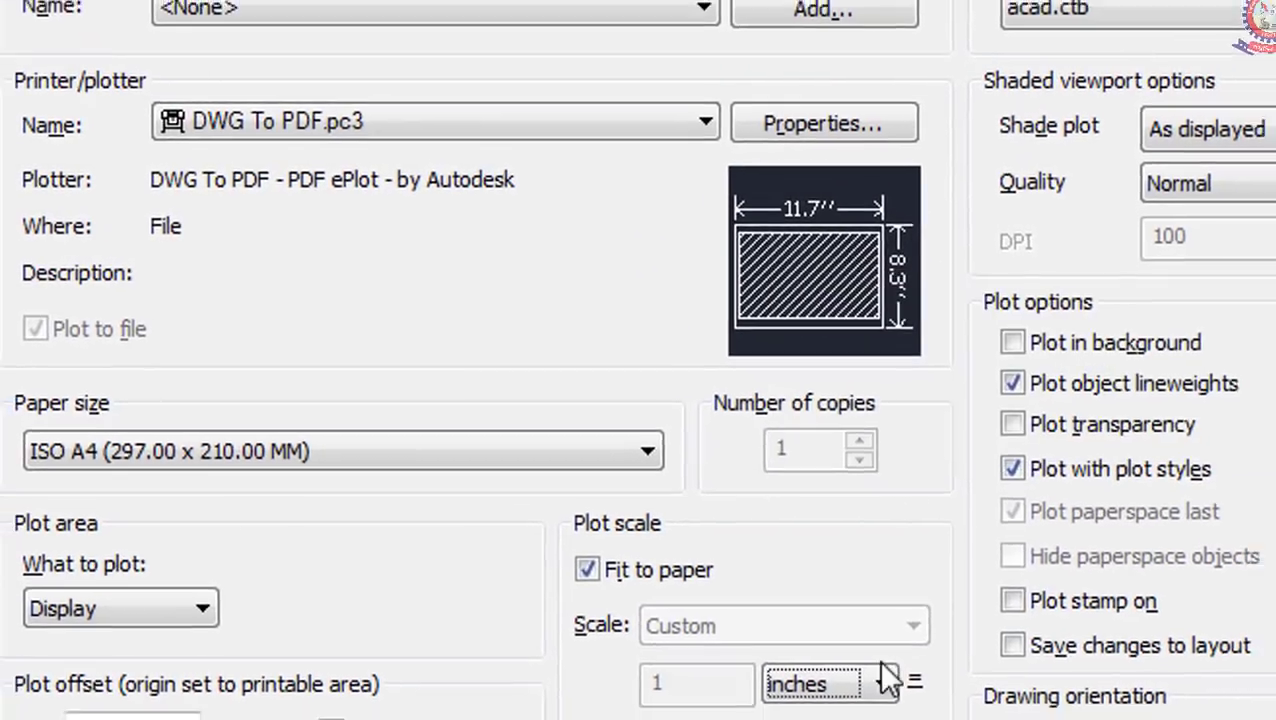
left_click(893, 695)
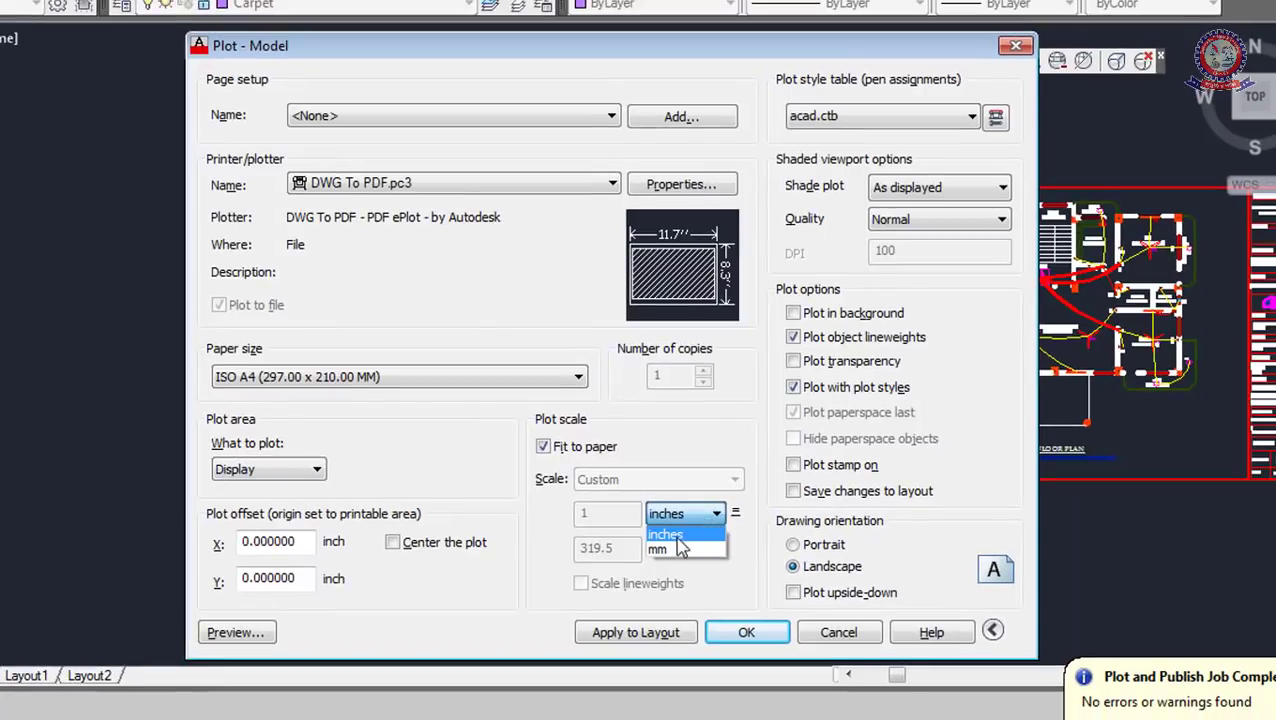
left_click(671, 549)
mouse_move(682, 265)
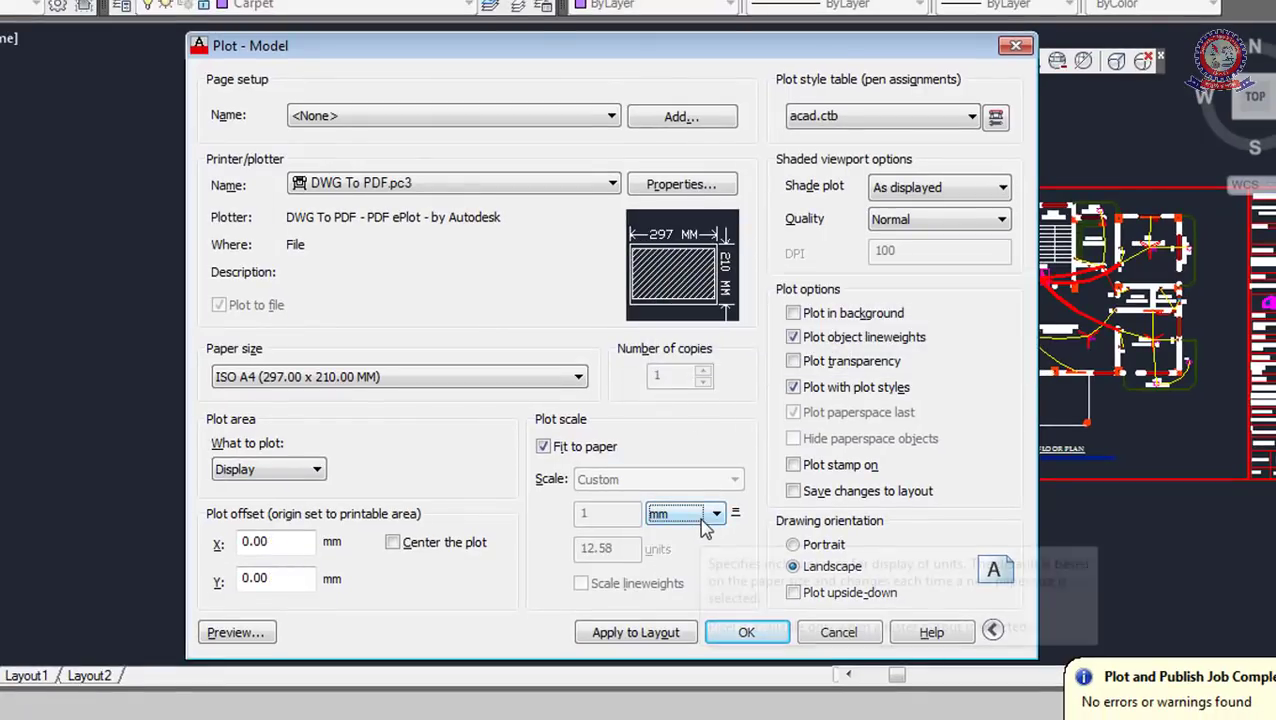
left_click(690, 513)
left_click(683, 541)
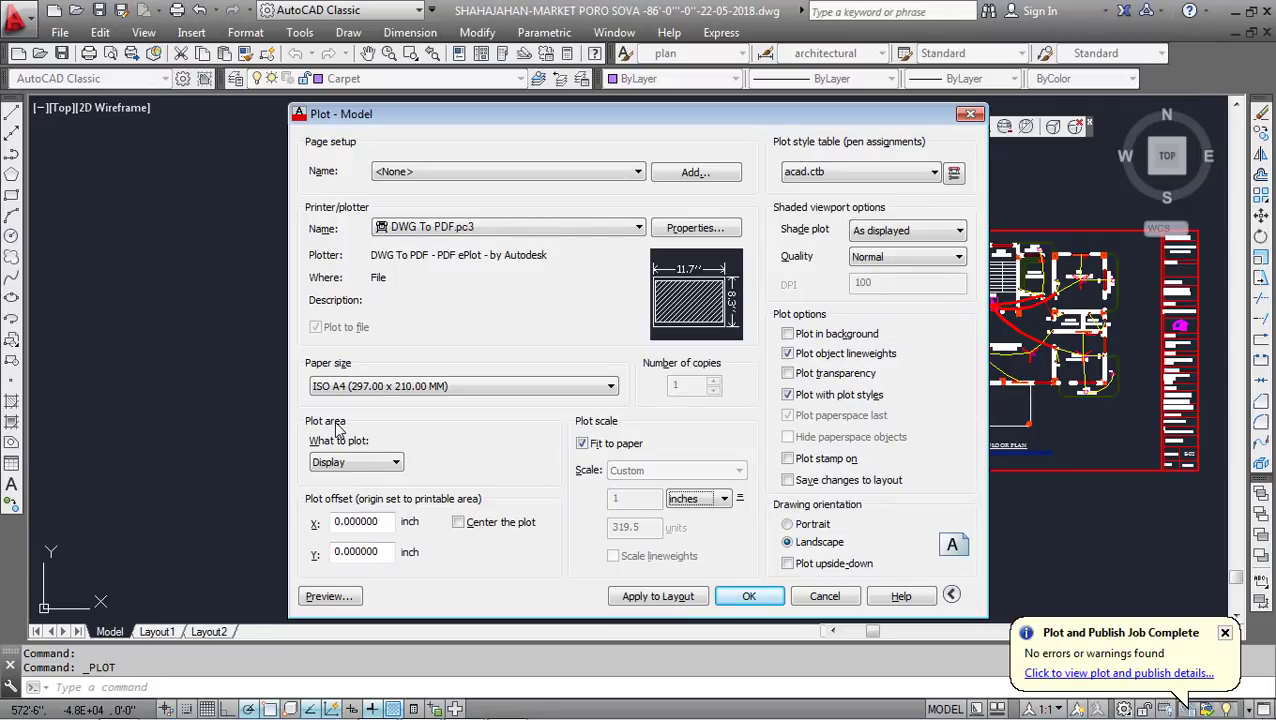
Set the plot area to a Window picked around the ground floor plan frame
left_click(375, 465)
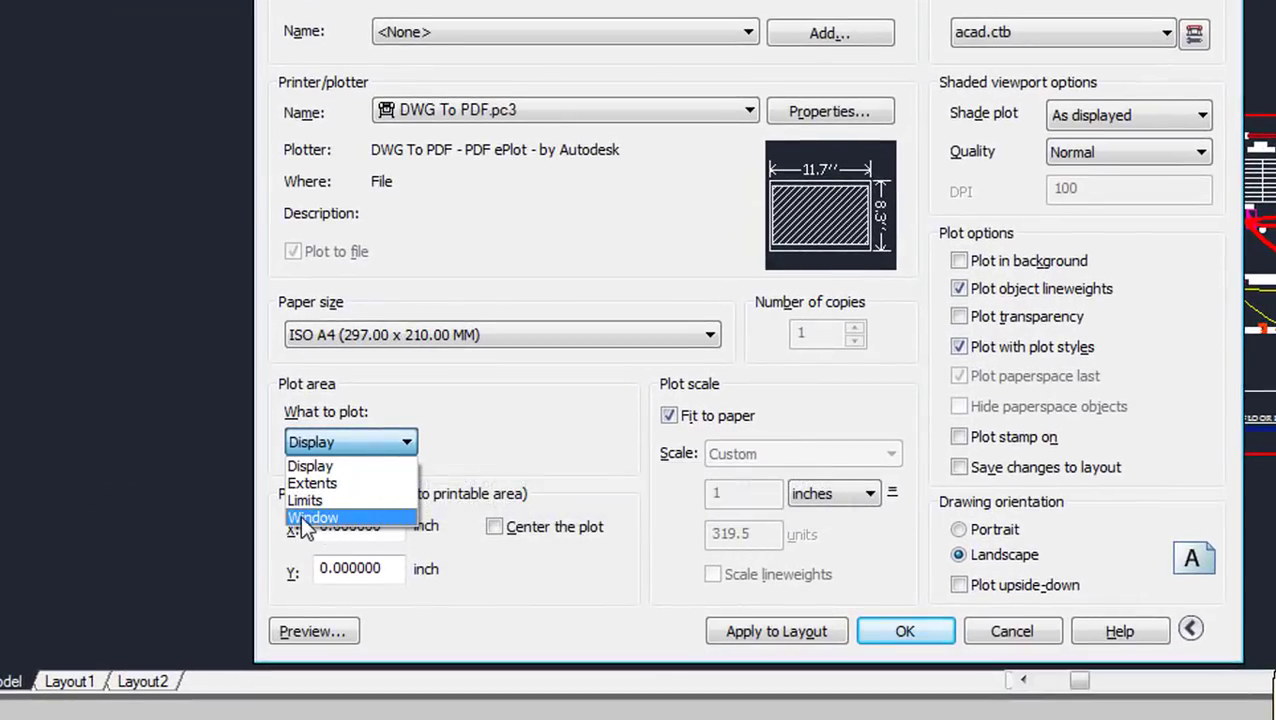
left_click(316, 519)
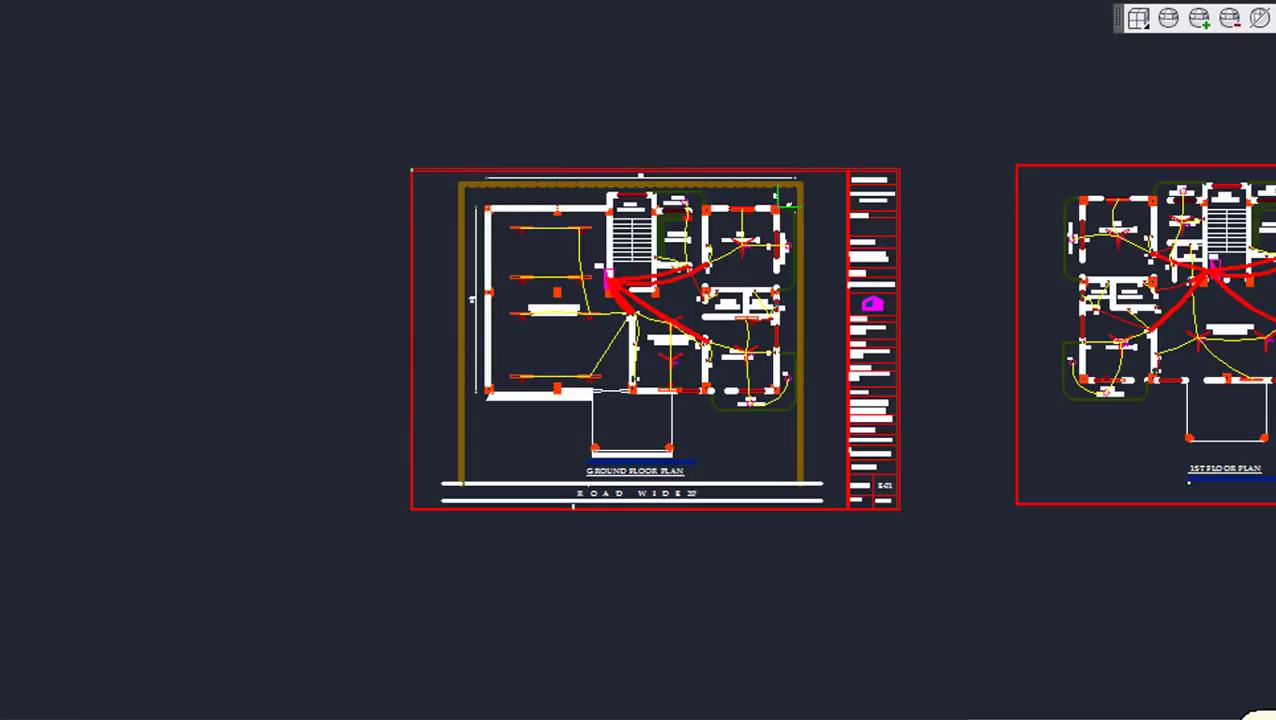
left_click(412, 171)
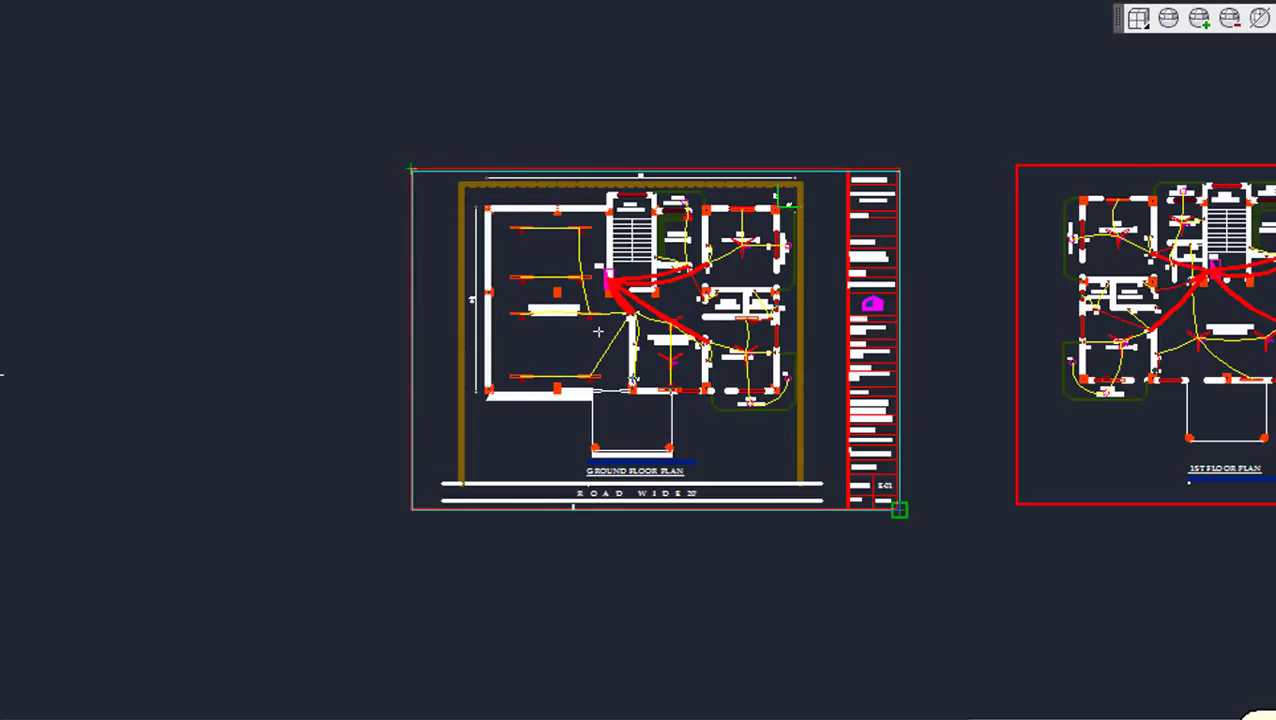
left_click(899, 510)
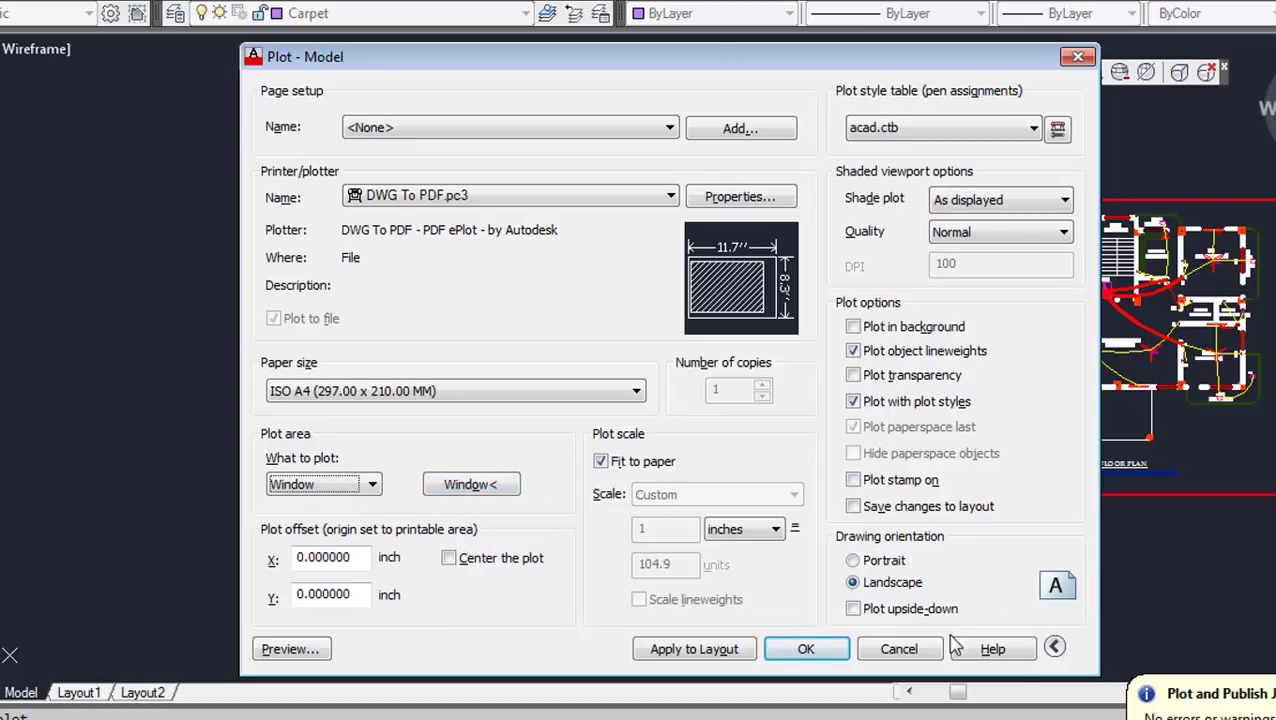
Collapse and re-expand the extra plot options, then show the plot style table list
left_click(1056, 647)
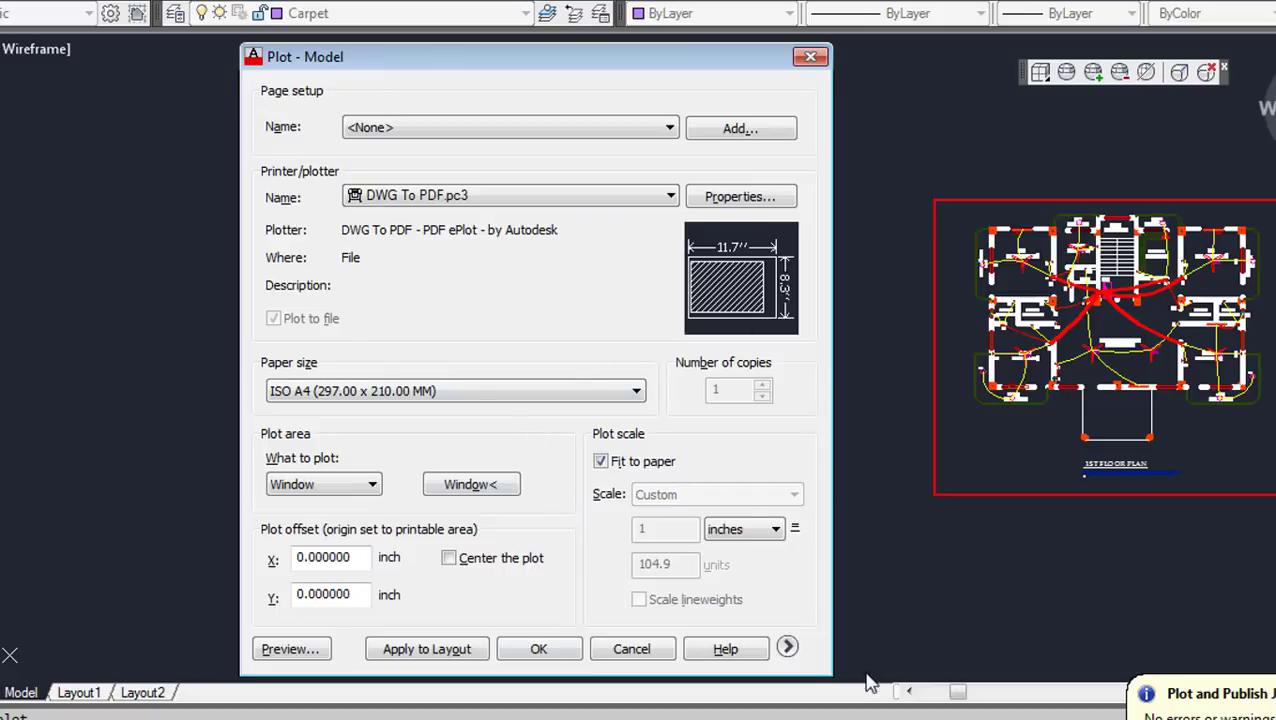
left_click(788, 649)
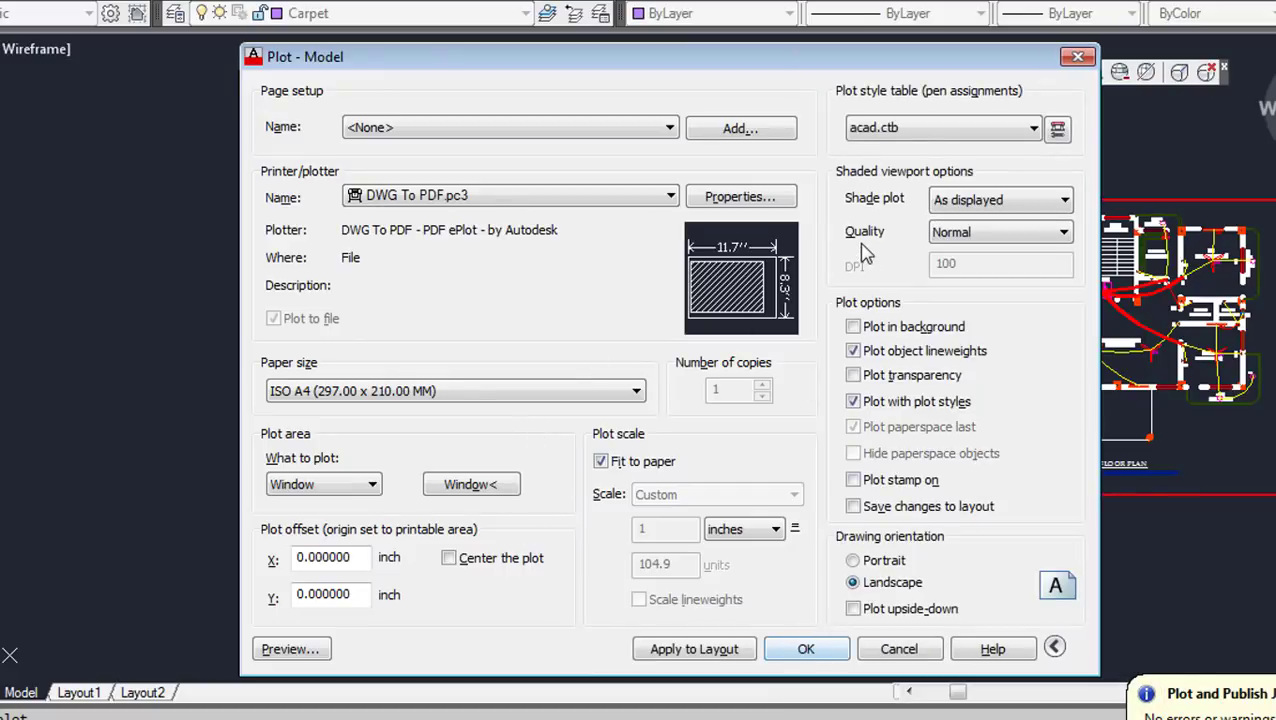
left_click(1033, 128)
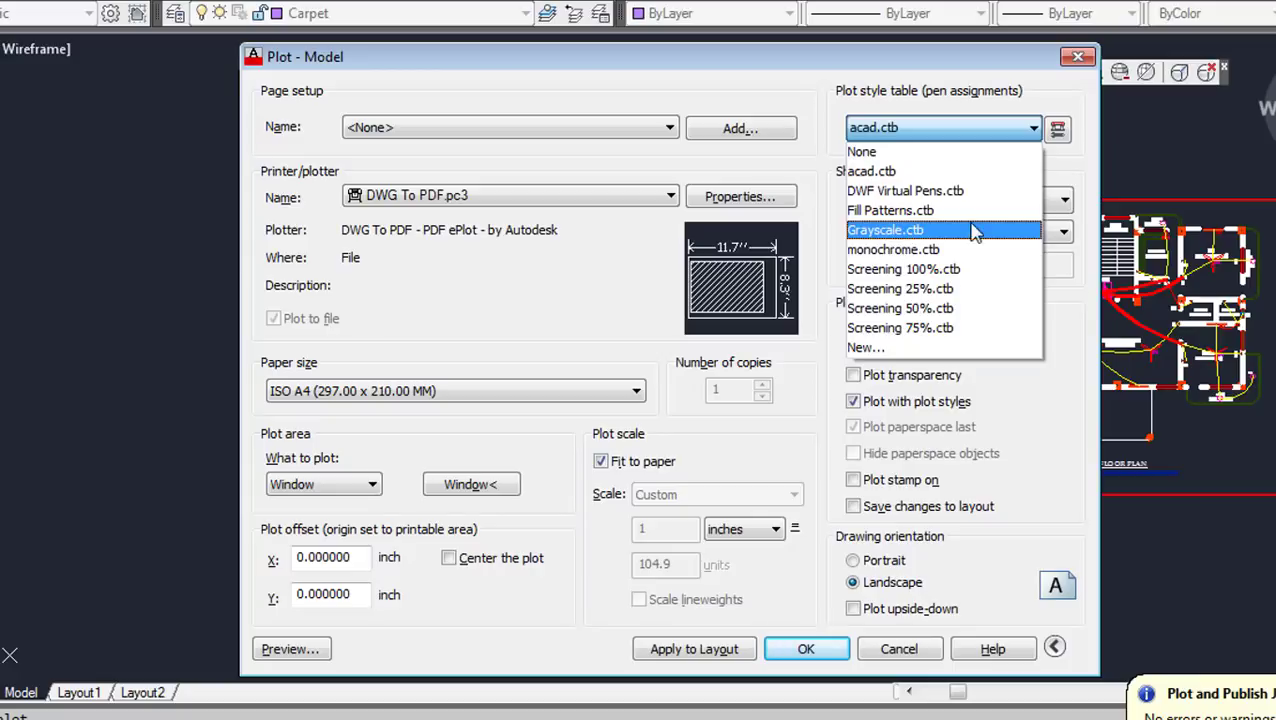
Assign acad.ctb to all layouts, and confirm shade plot As displayed and Normal quality
left_click(876, 172)
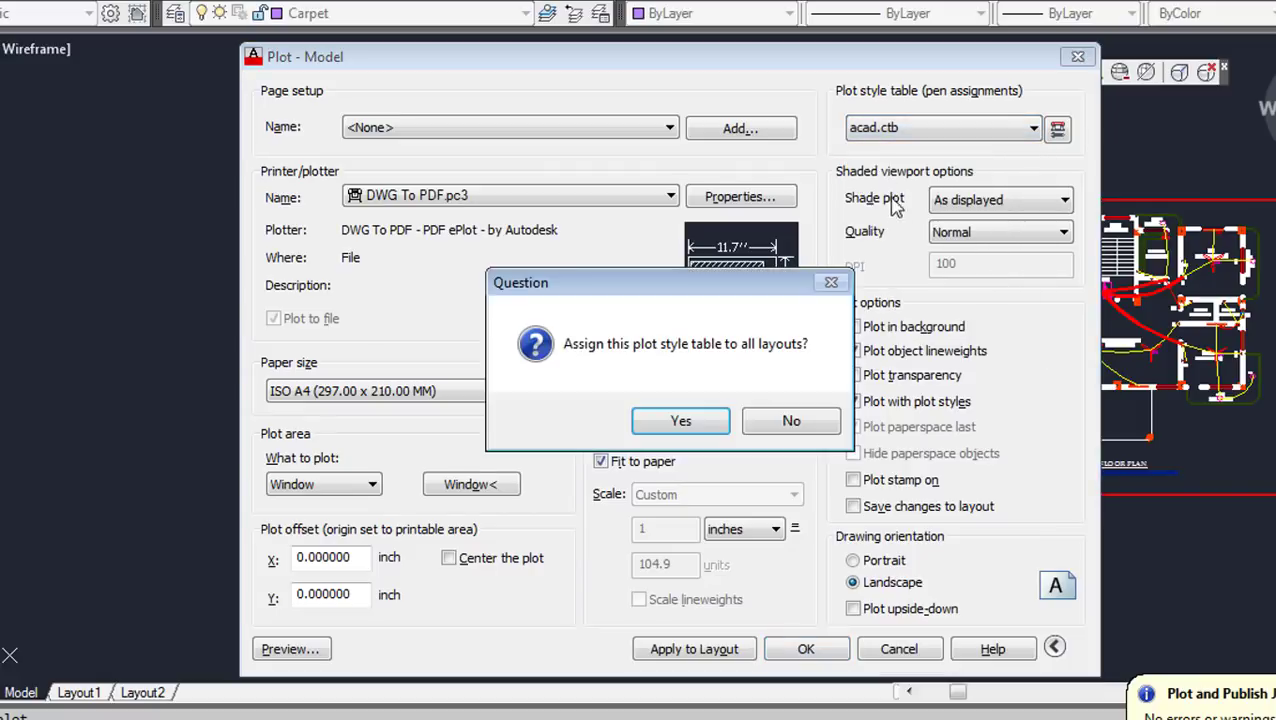
left_click(699, 423)
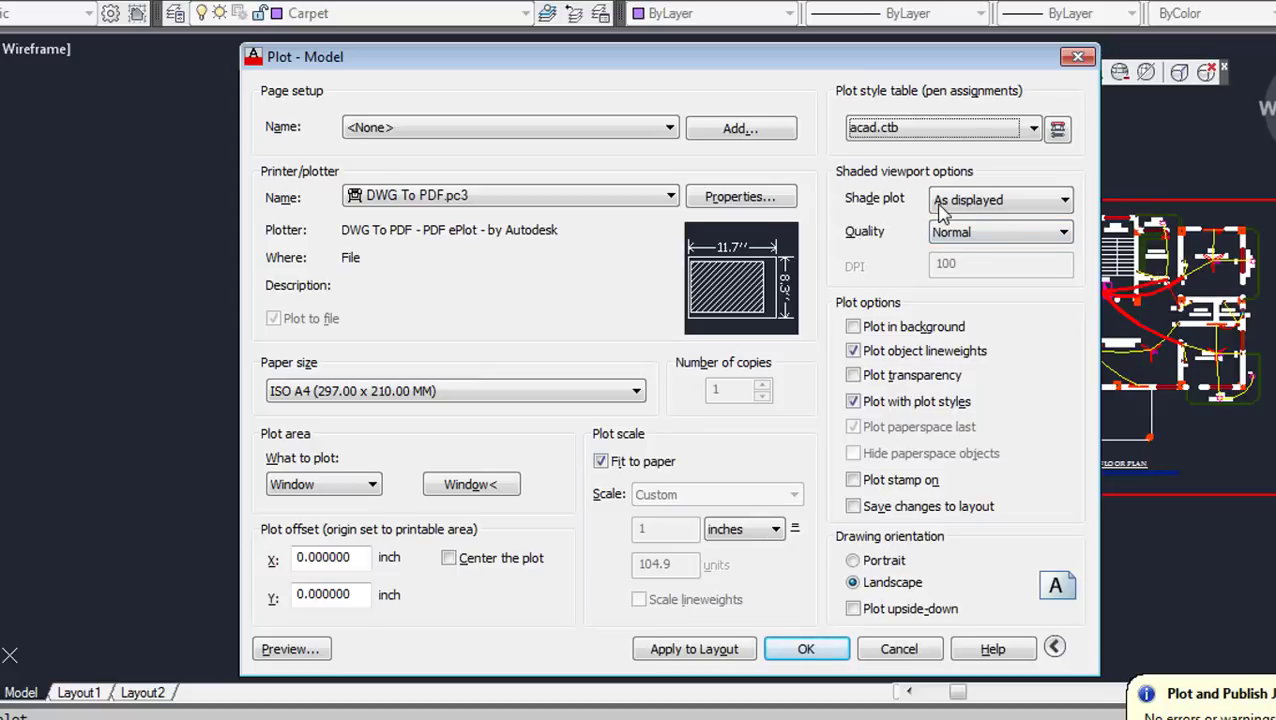
left_click(1064, 203)
left_click(1064, 203)
left_click(1052, 203)
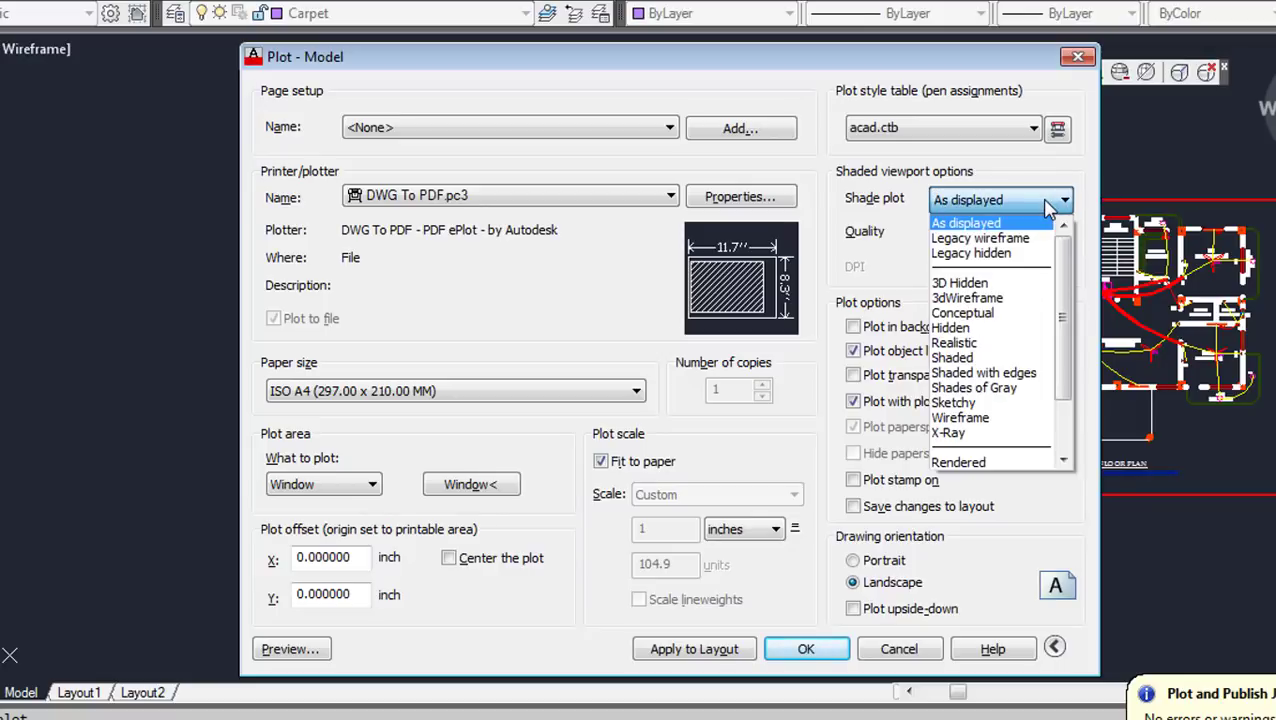
mouse_move(1062, 240)
left_mouse_down()
mouse_move(1062, 255)
mouse_move(1062, 238)
left_mouse_up()
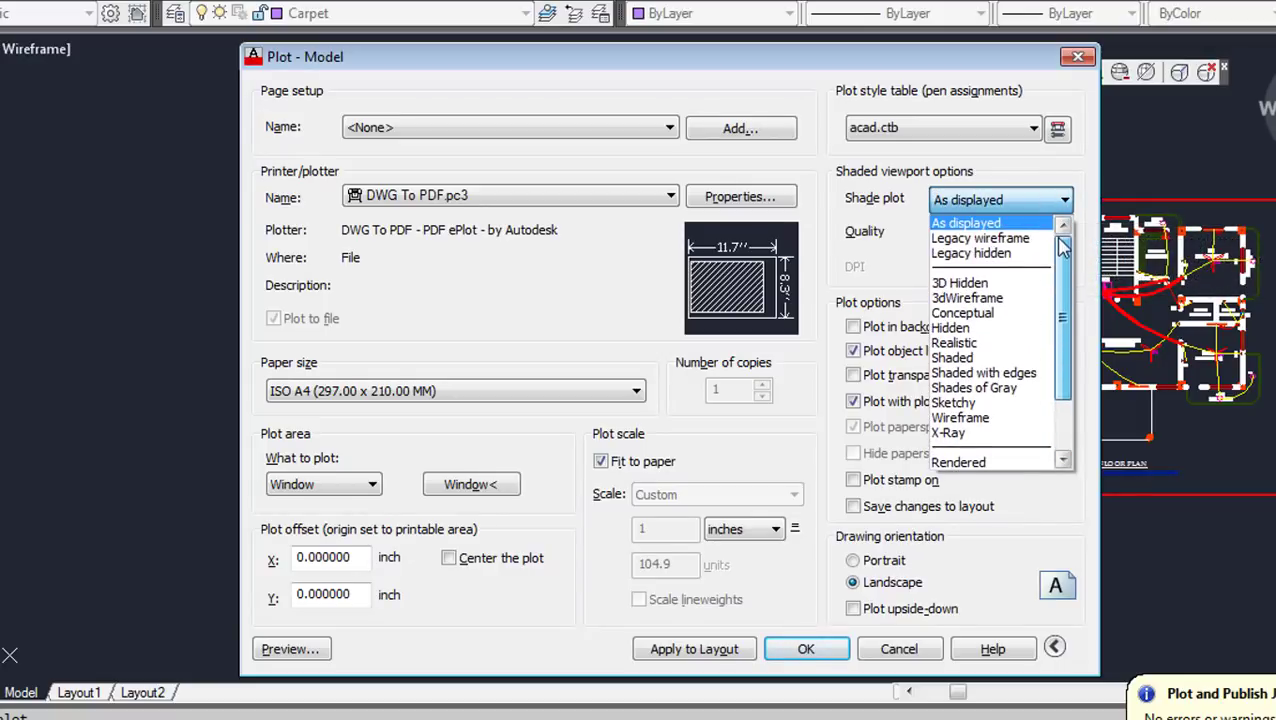
left_click(978, 224)
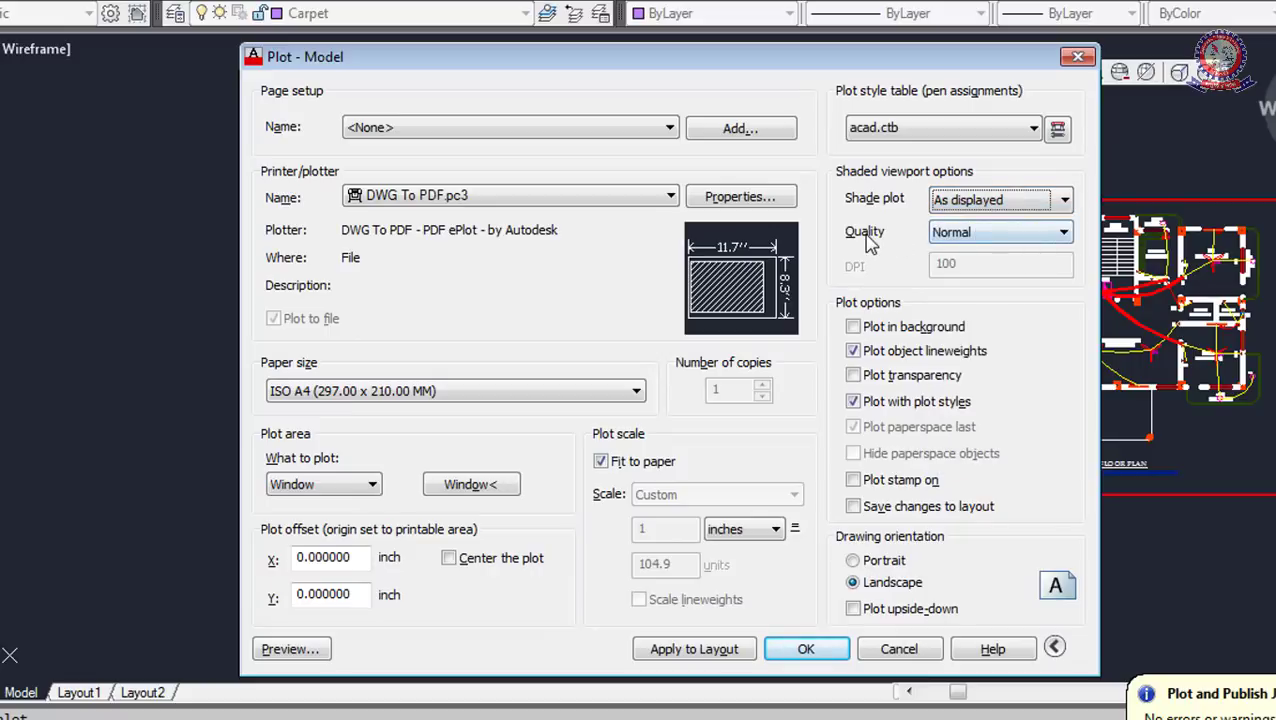
left_click(950, 236)
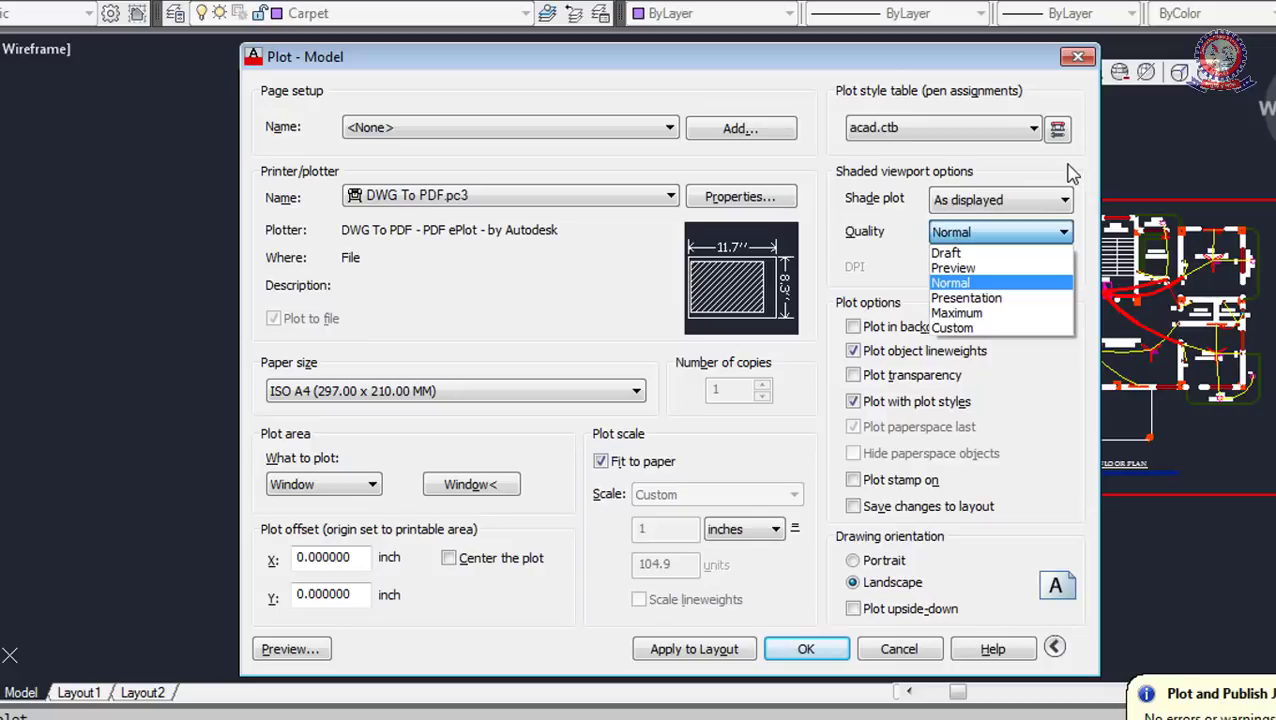
left_click(1048, 283)
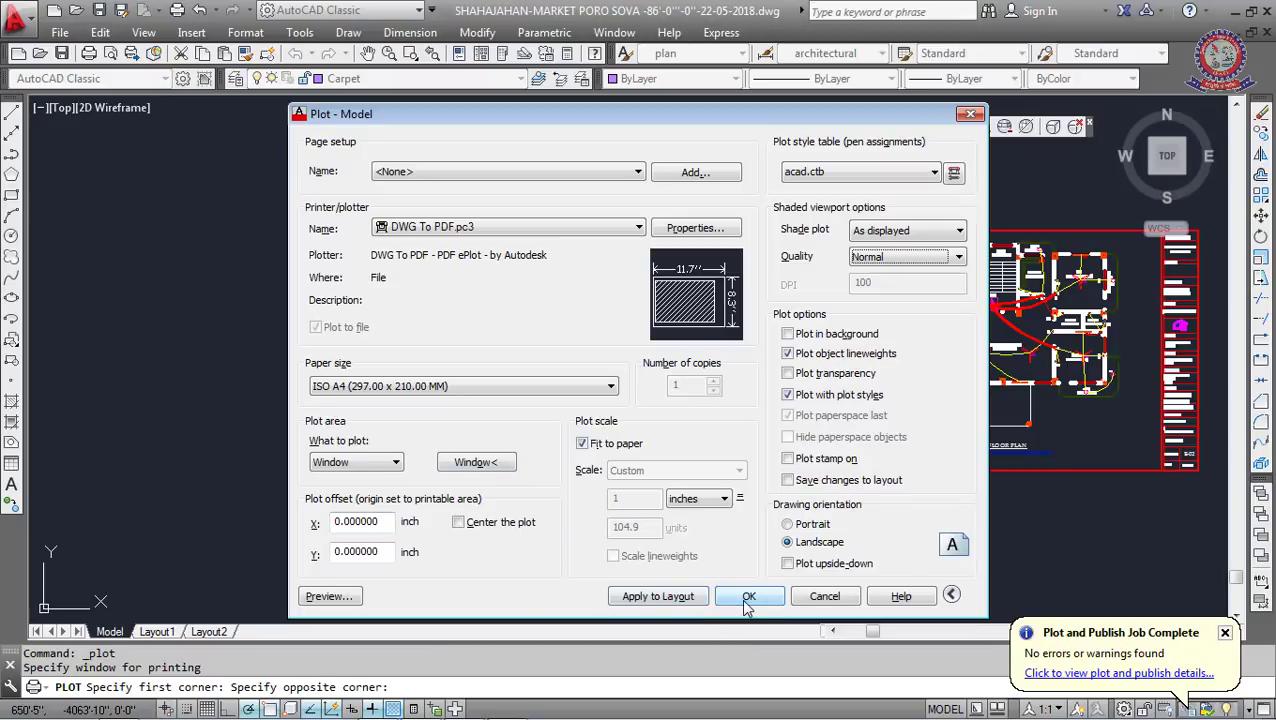
left_click(328, 596)
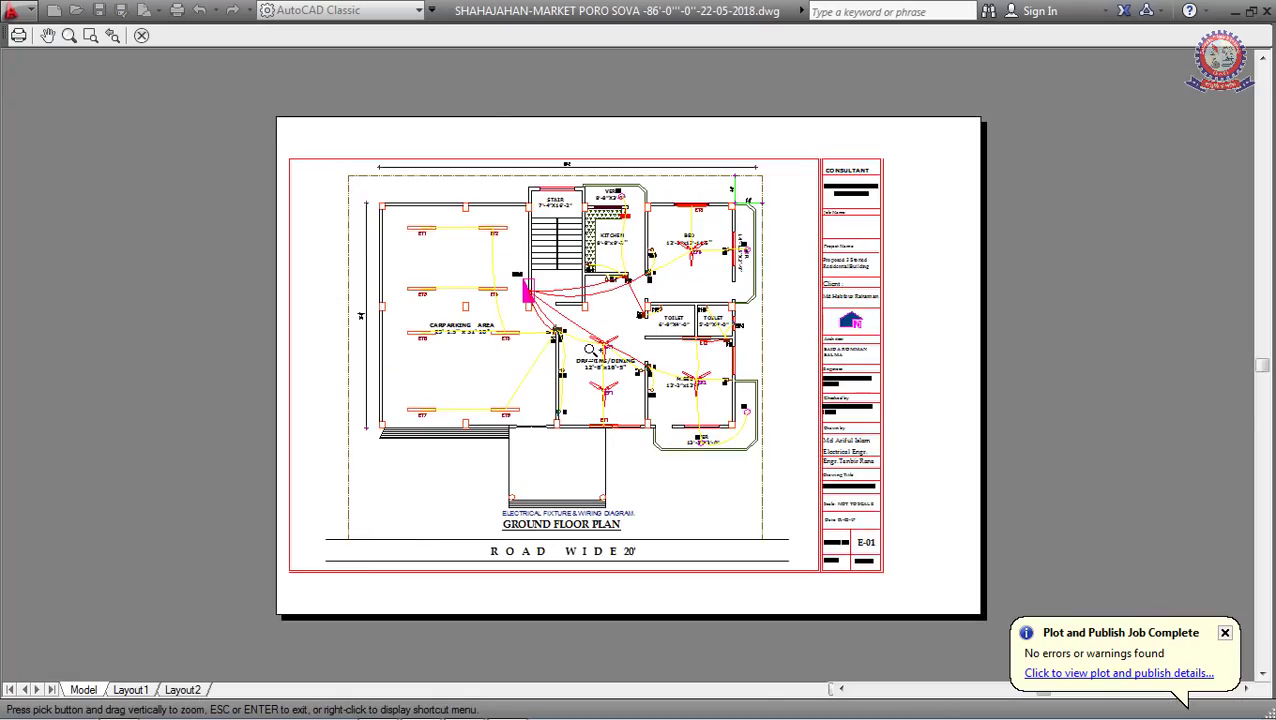
scroll(591, 347, "up", 3)
scroll(591, 347, "up", 3)
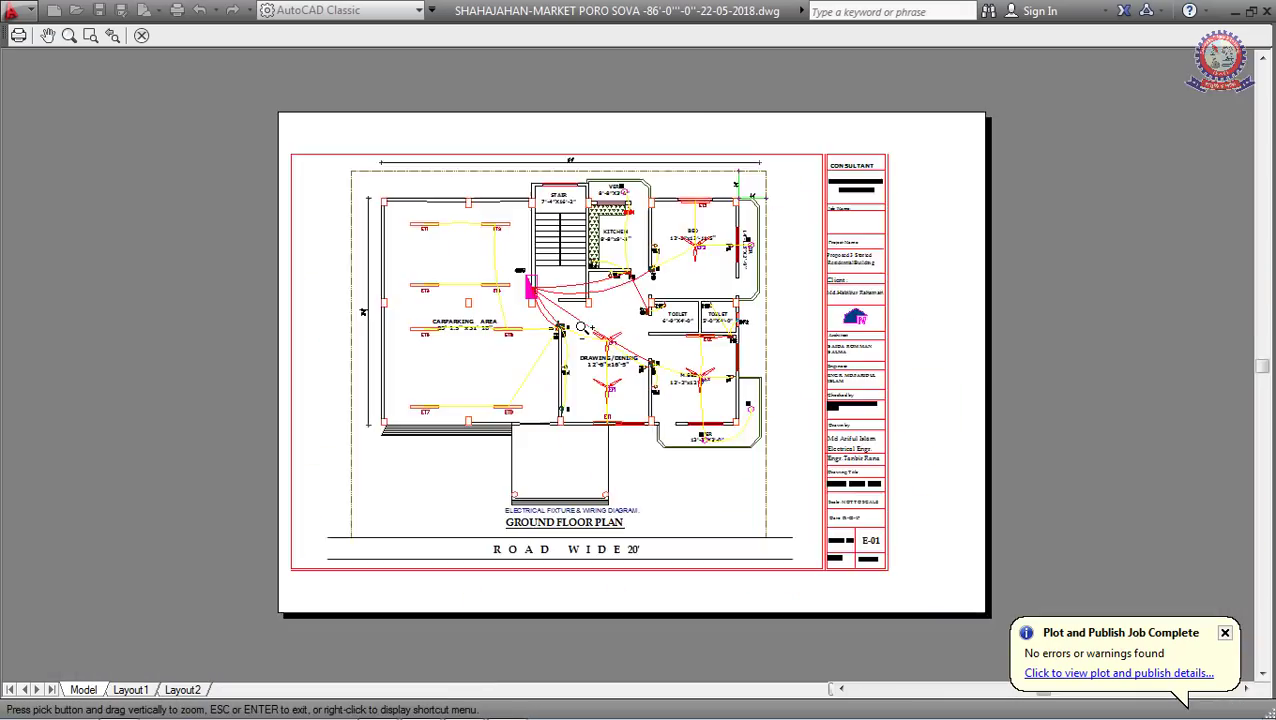
scroll(671, 416, "up", 2)
scroll(660, 410, "down", 5)
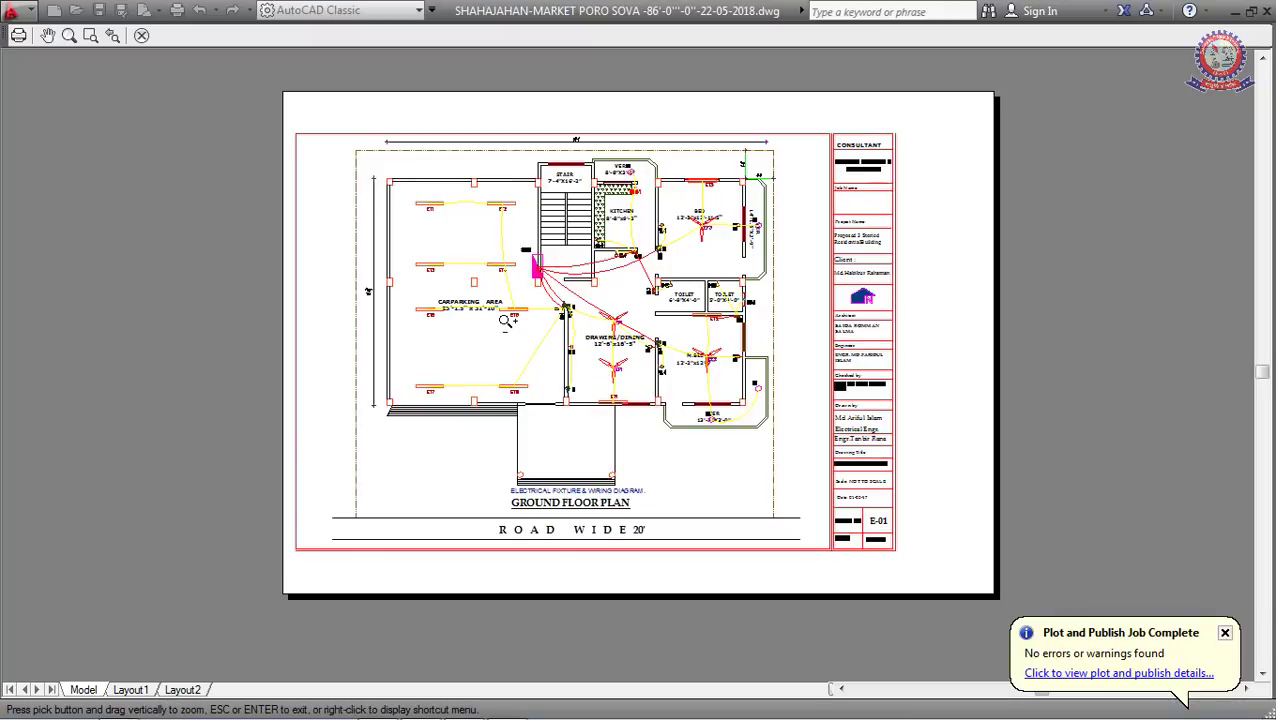
key("Escape")
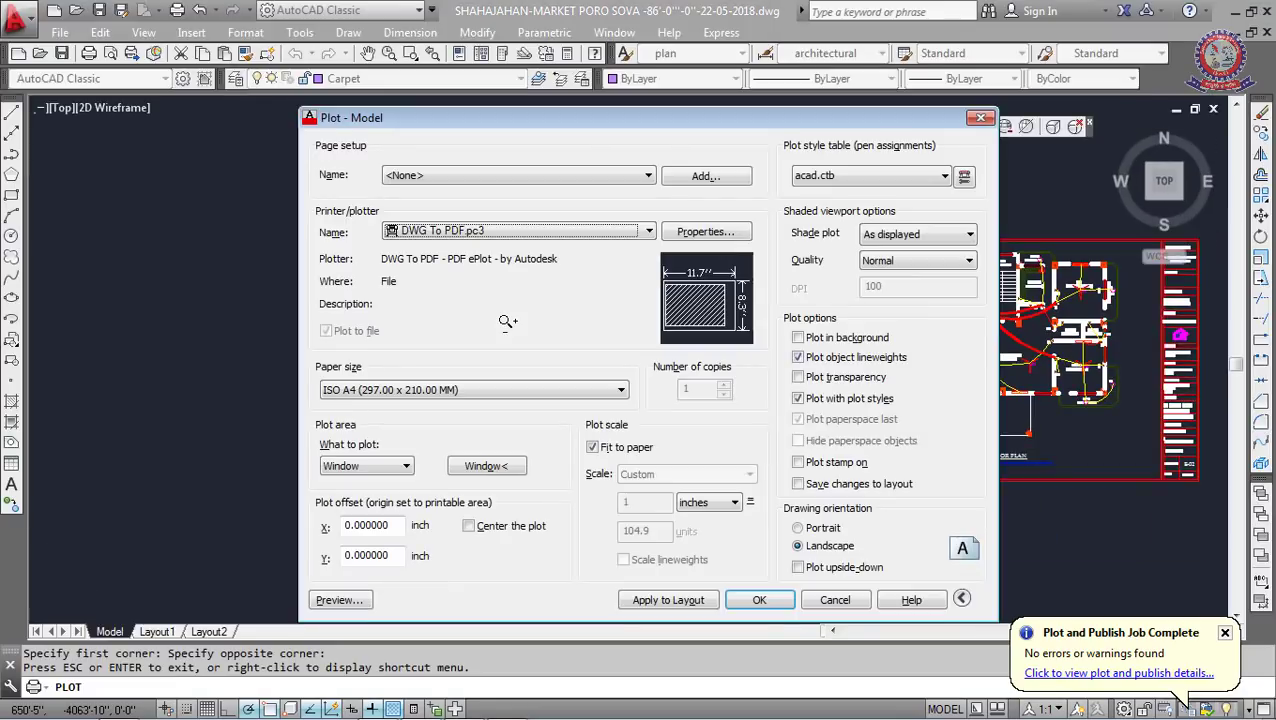
Plot the ground floor sheet to the Desktop as PDF.pdf
left_click(759, 601)
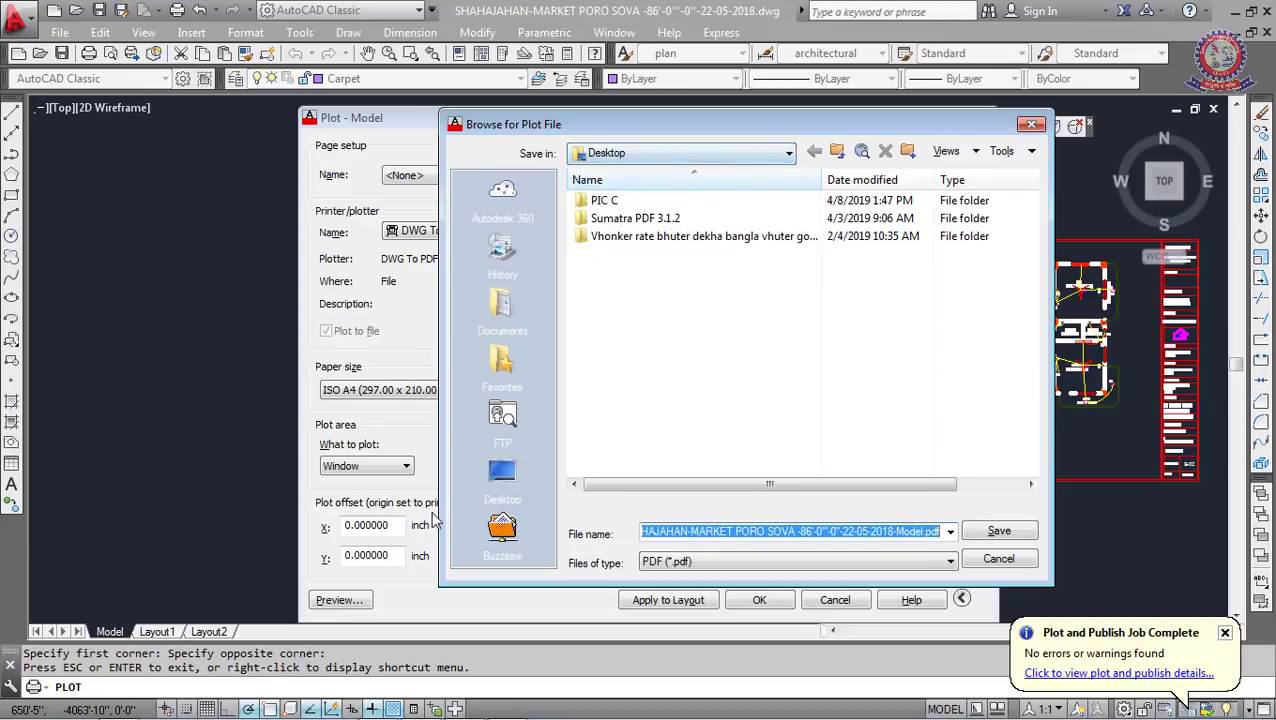
left_click(502, 475)
left_click(779, 533)
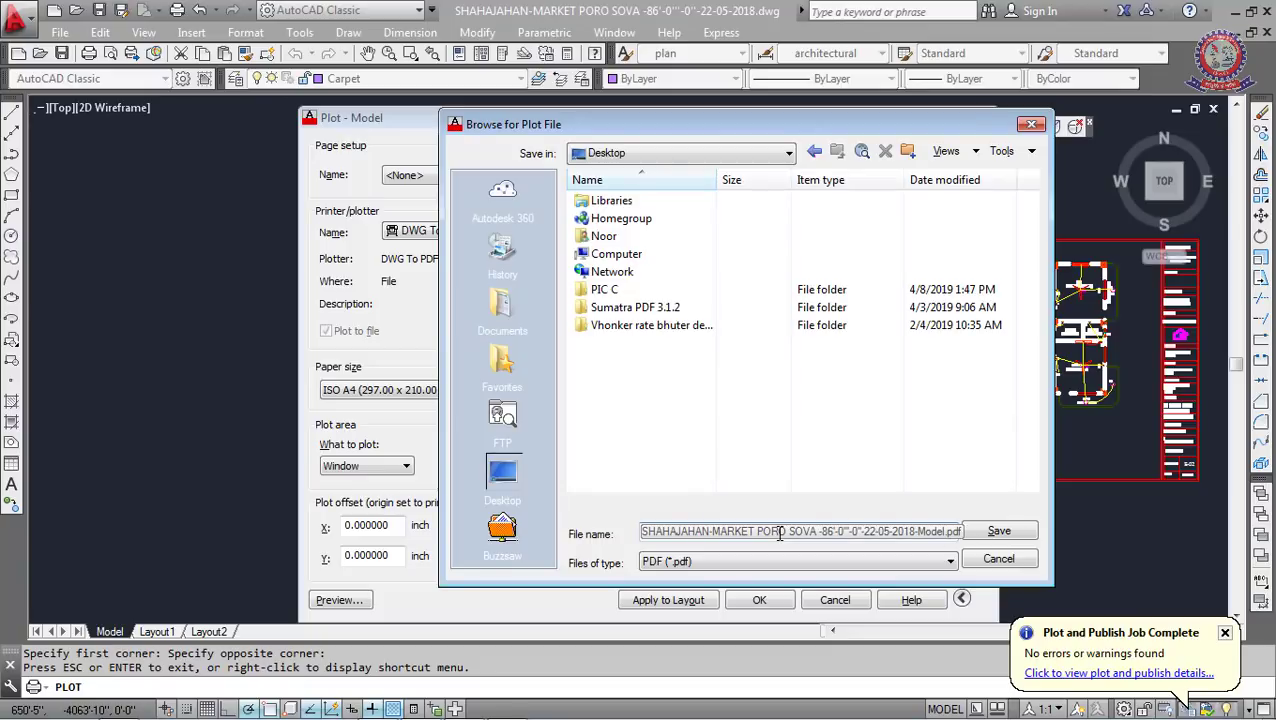
type("PDF")
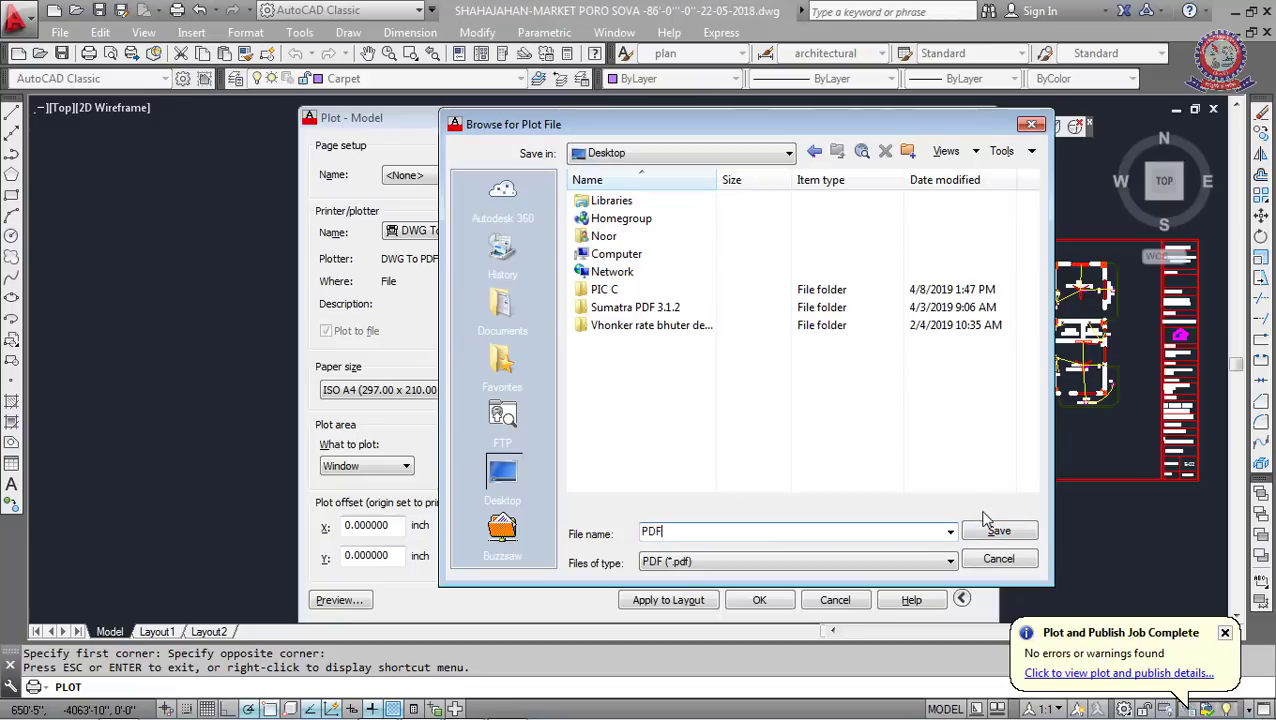
left_click(997, 535)
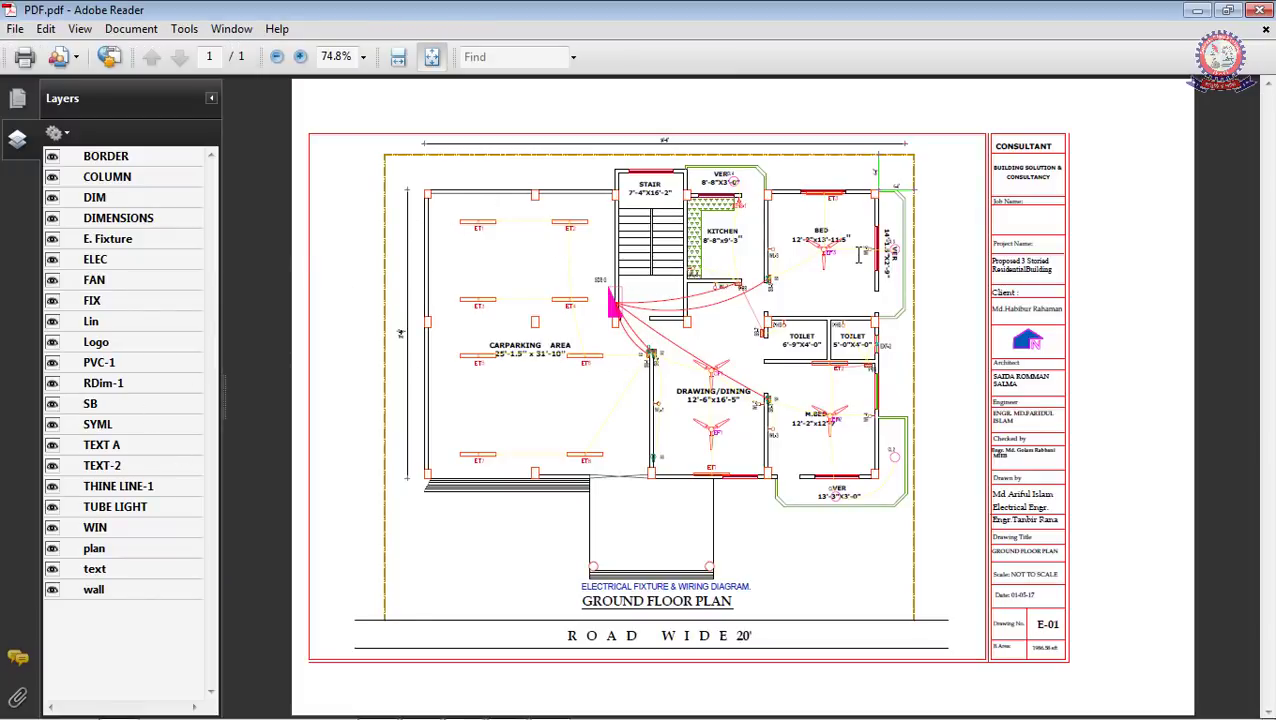
Close the auto-opened PDF and folder, review PDF.pdf from the desktop, then return to AutoCAD
left_click(1262, 9)
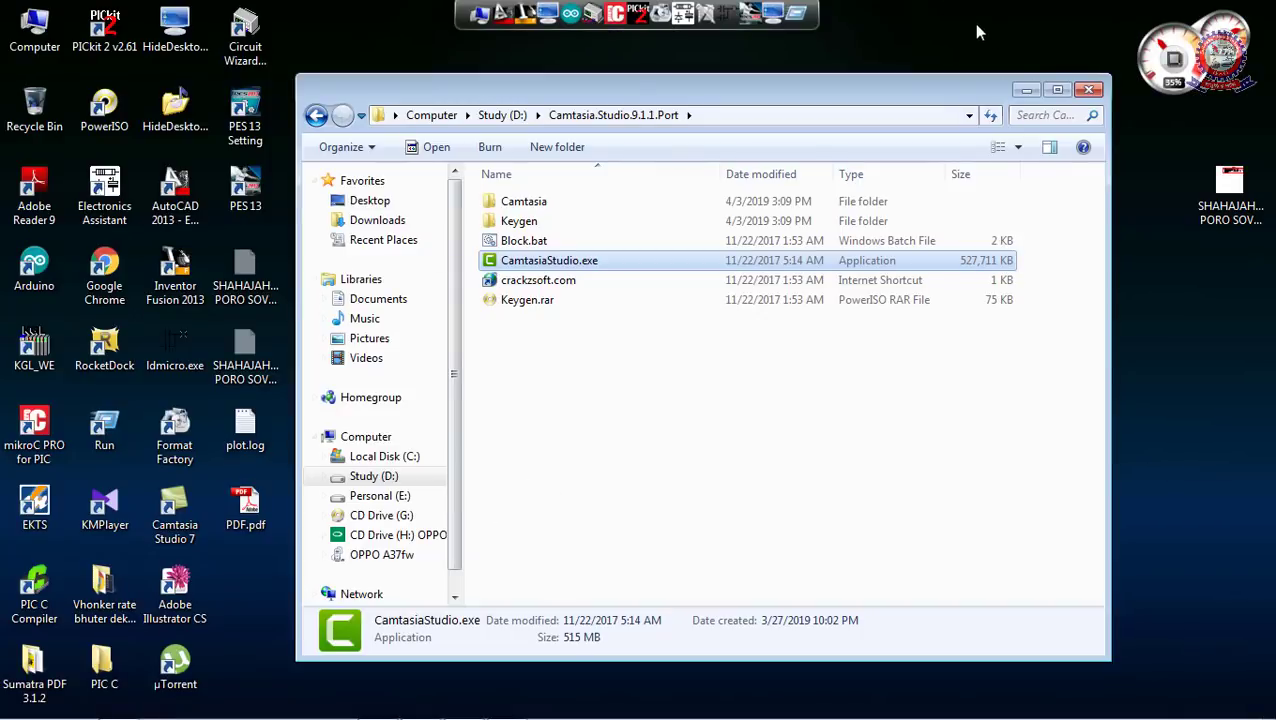
left_click(1028, 91)
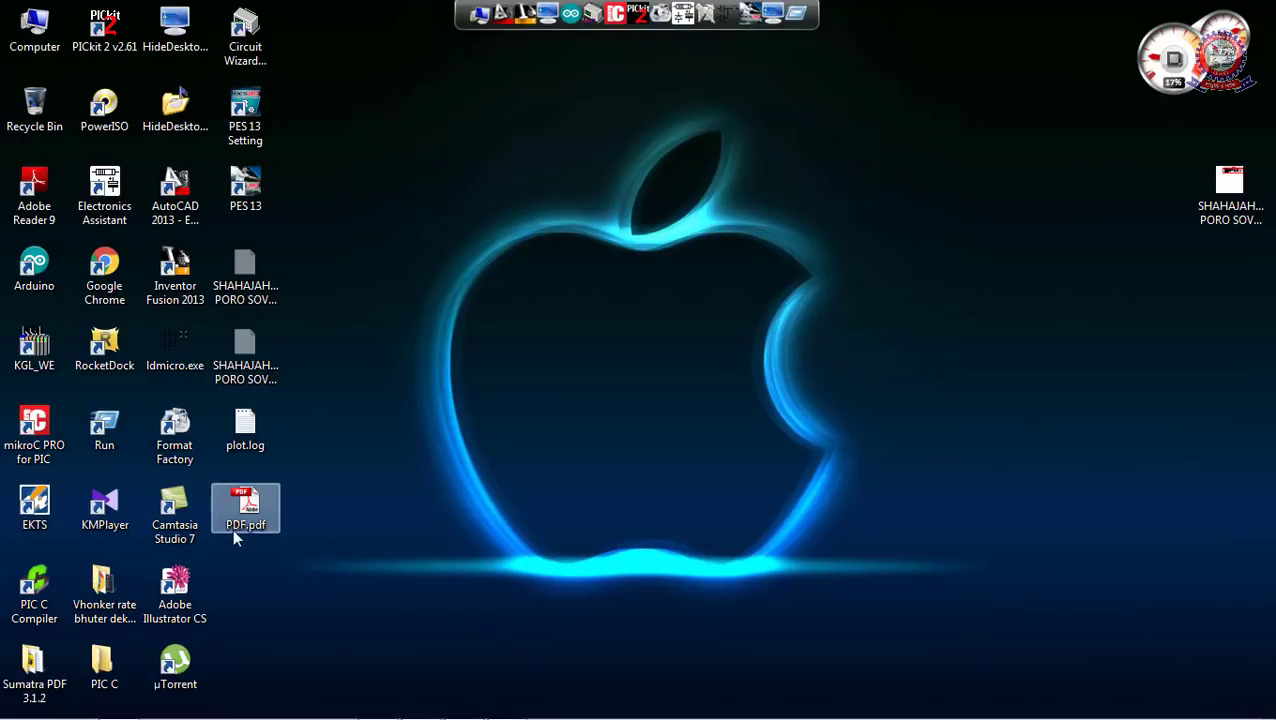
double_click(262, 527)
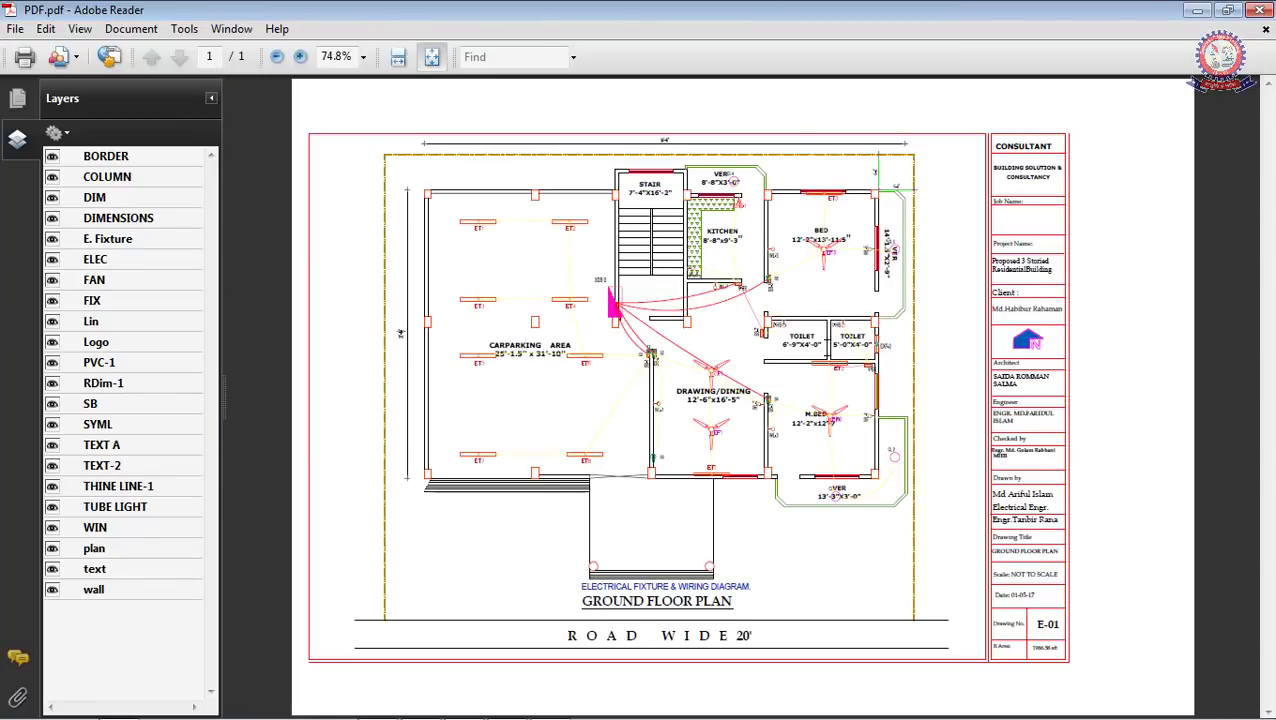
left_click(1270, 10)
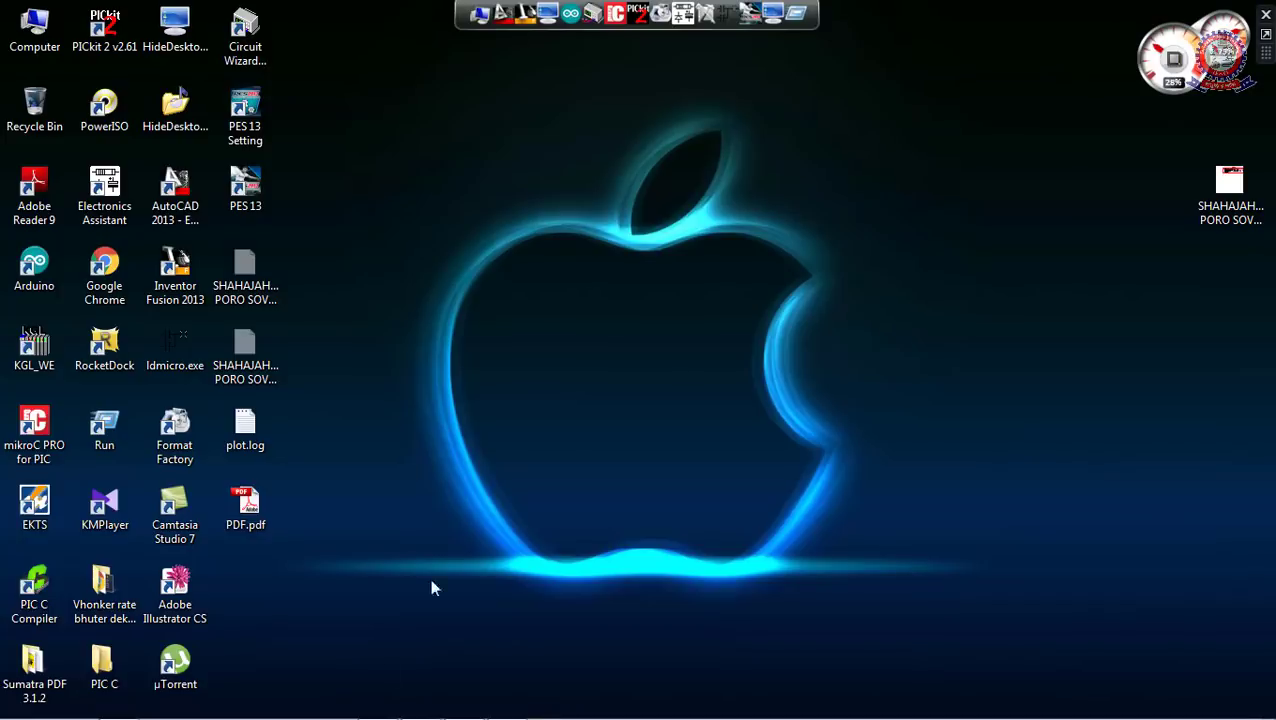
left_click(424, 707)
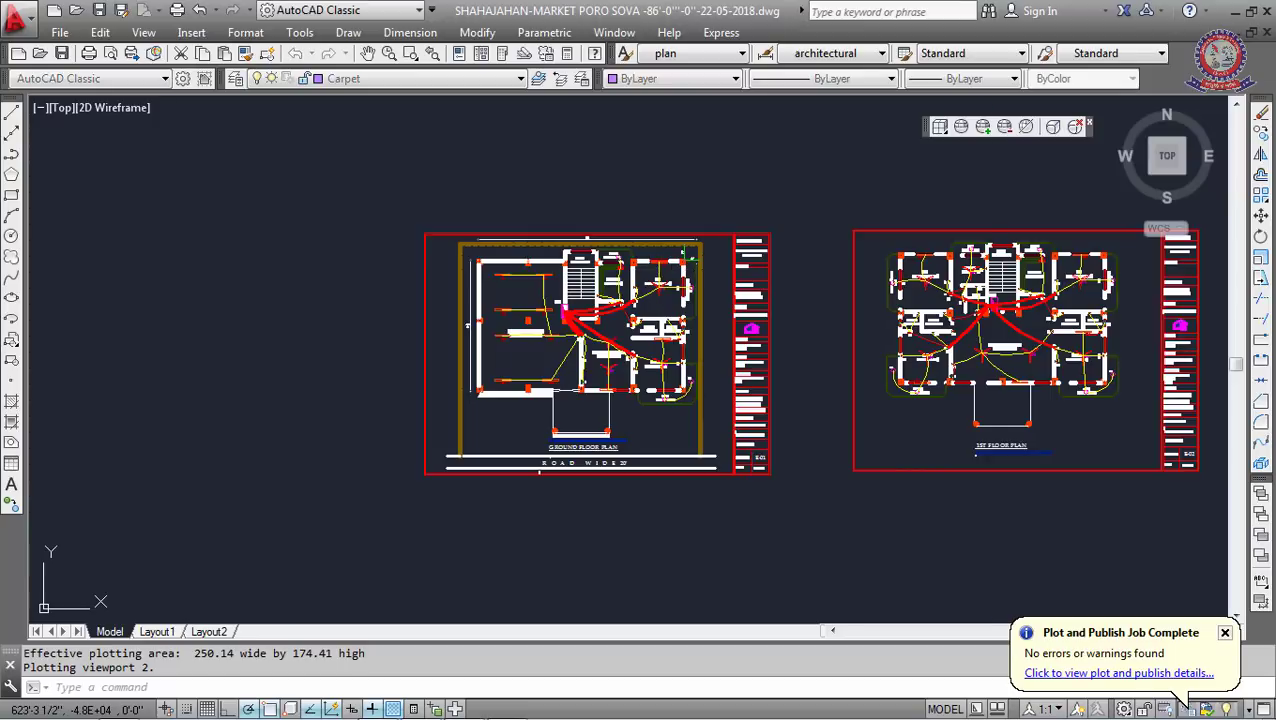
Start a new plot with Ctrl+P, skip adding a page setup, and choose PublishToWeb JPG.pc3
key("ctrl+p")
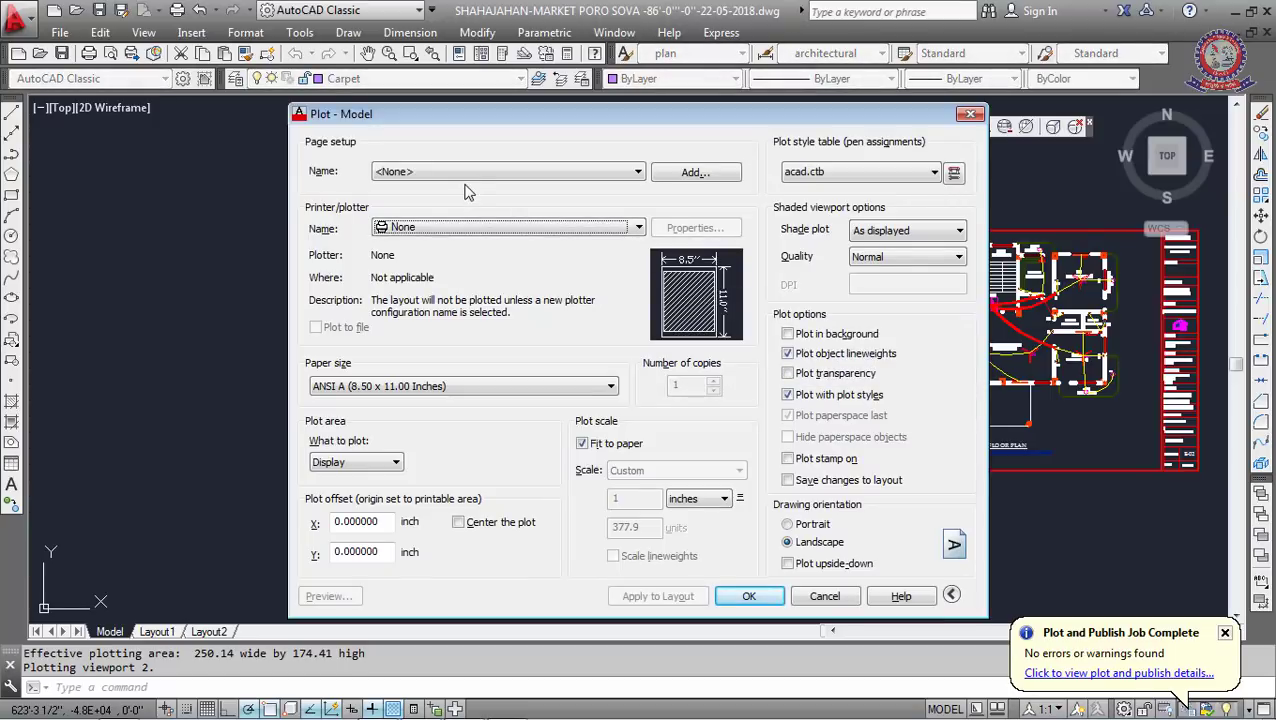
left_click(695, 178)
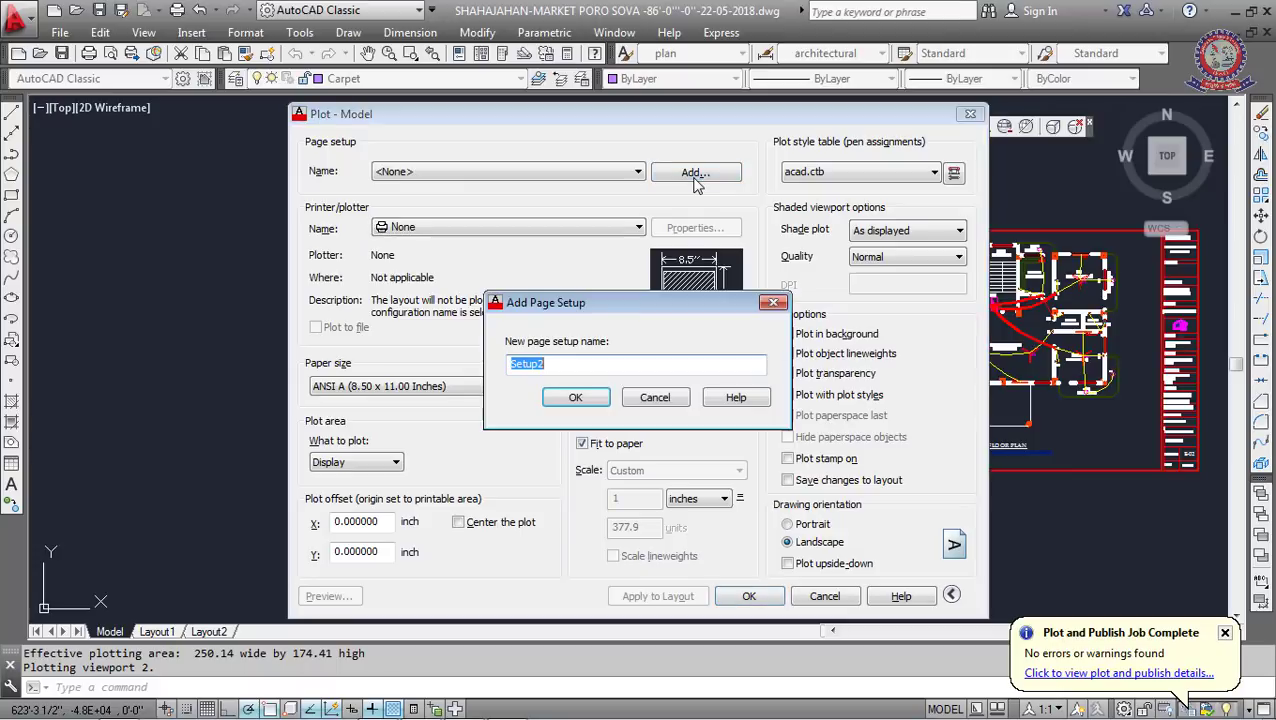
left_click(655, 398)
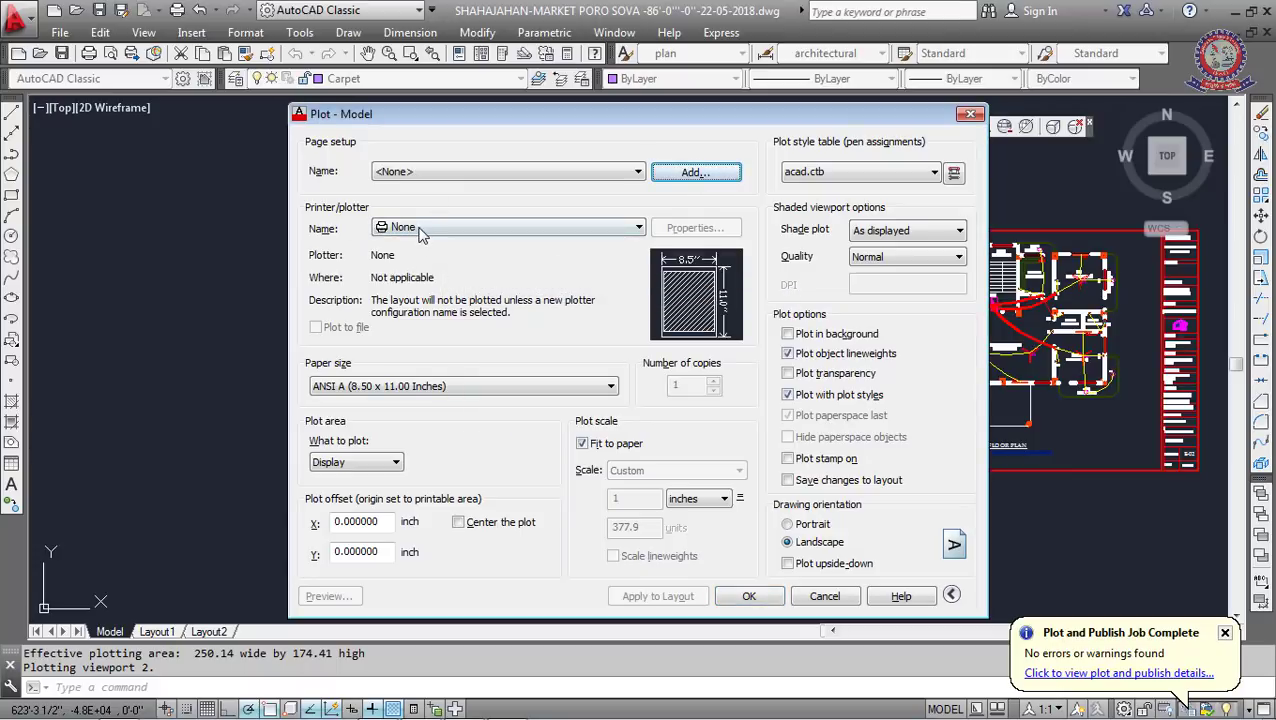
left_click(418, 227)
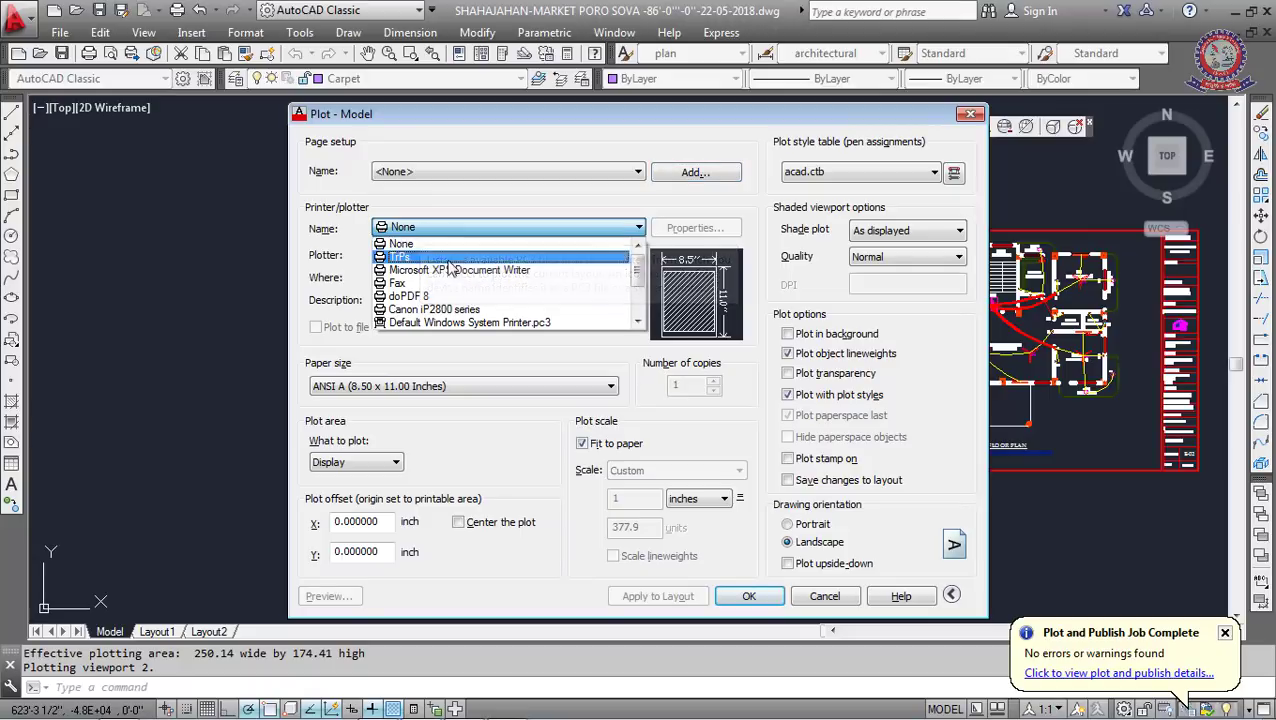
scroll(445, 287, "down", 1)
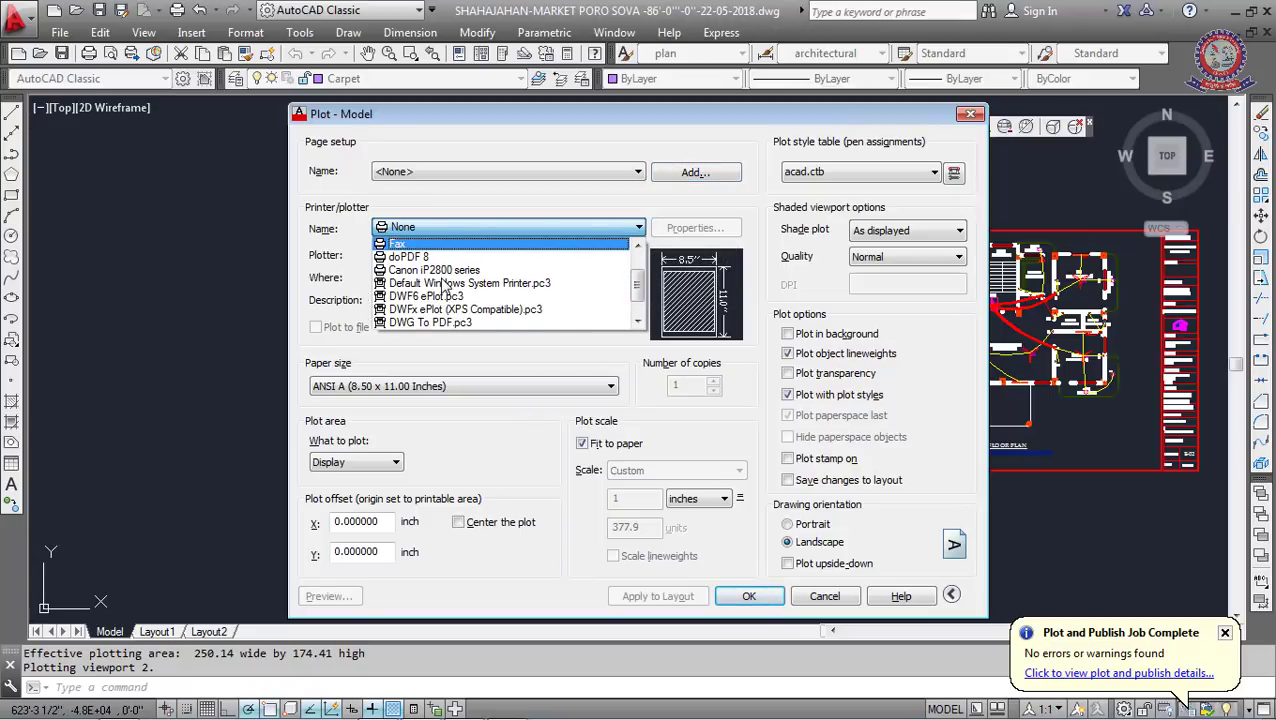
scroll(445, 287, "down", 1)
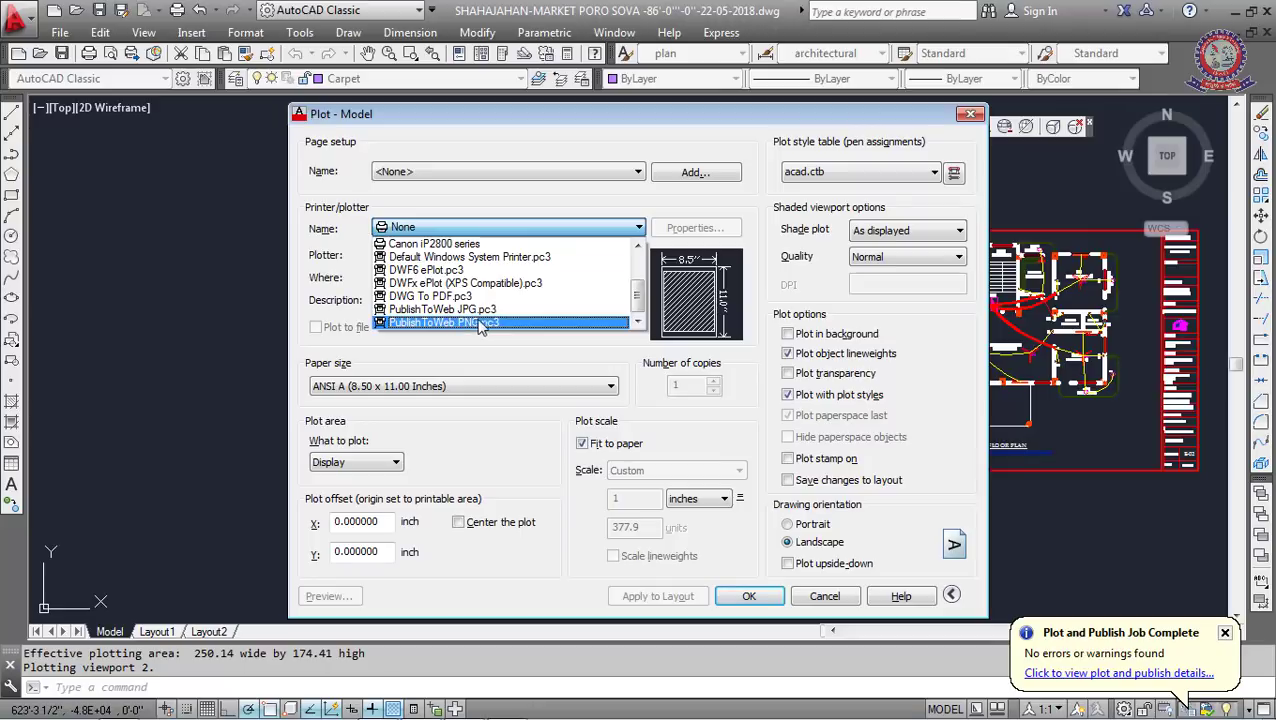
left_click(432, 316)
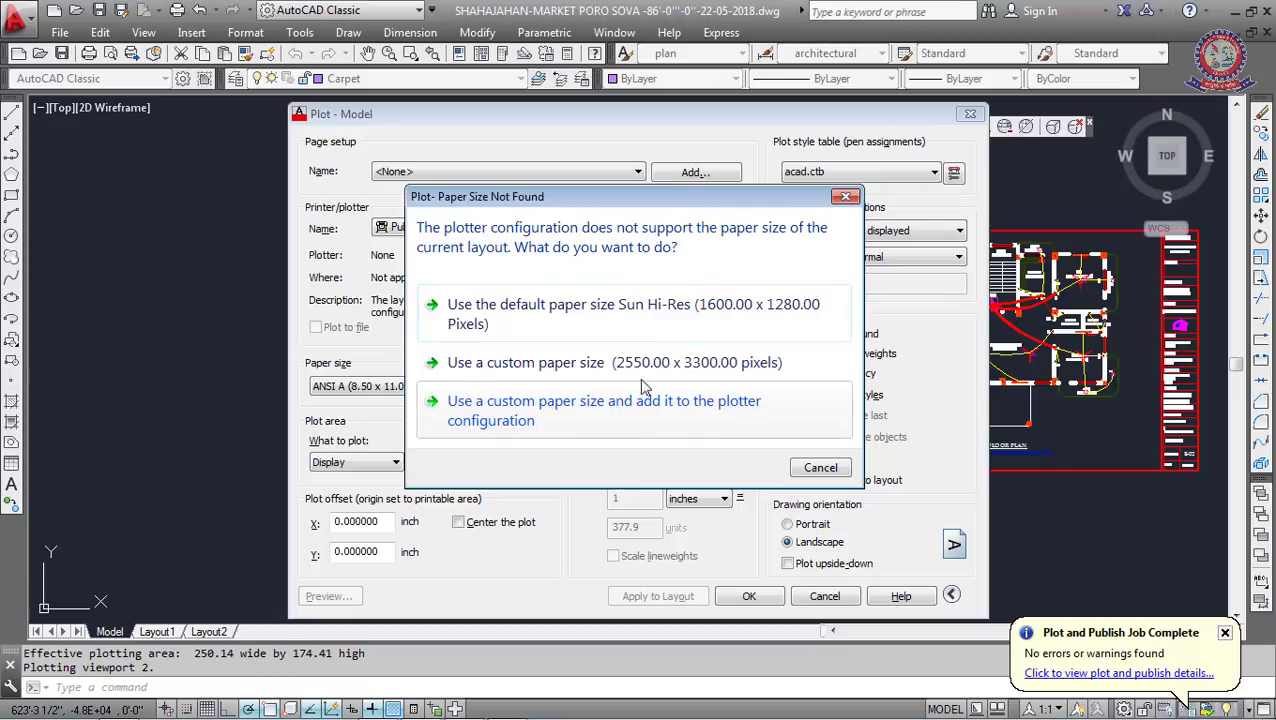
Accept the default Sun Hi-Res paper size of 1600 x 1280 pixels for the JPG plot
left_click(549, 318)
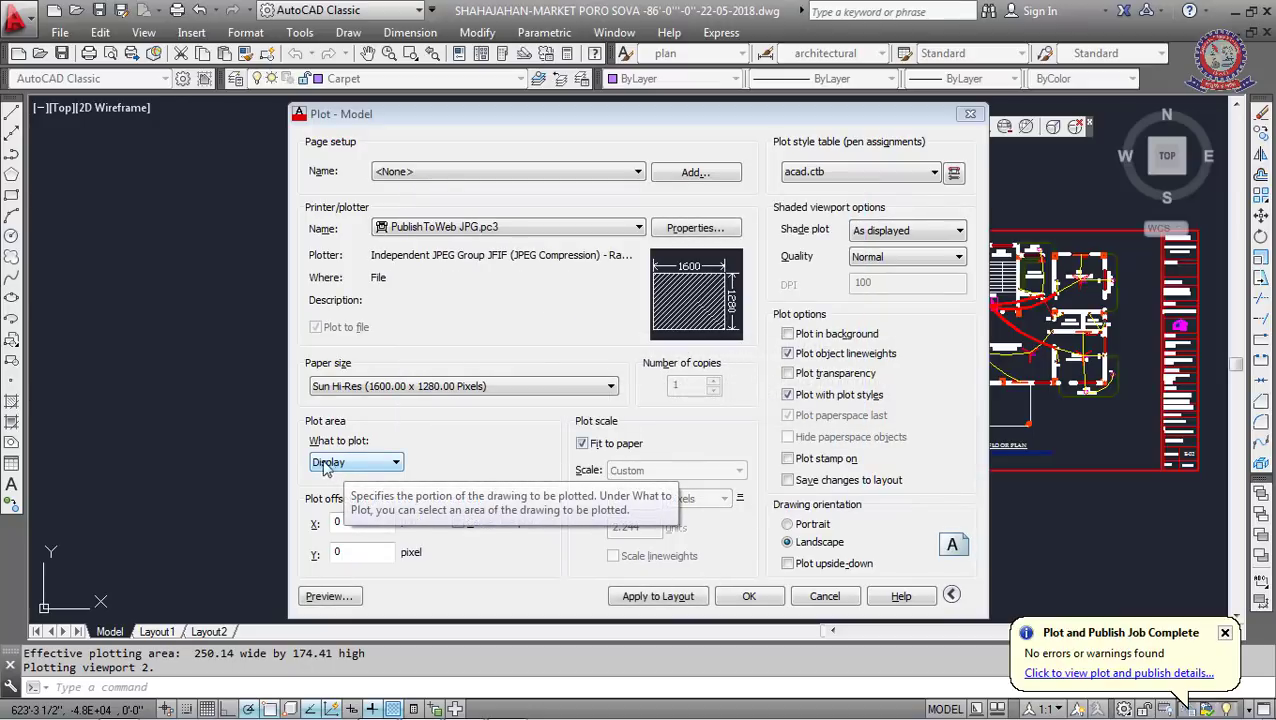
left_click(381, 466)
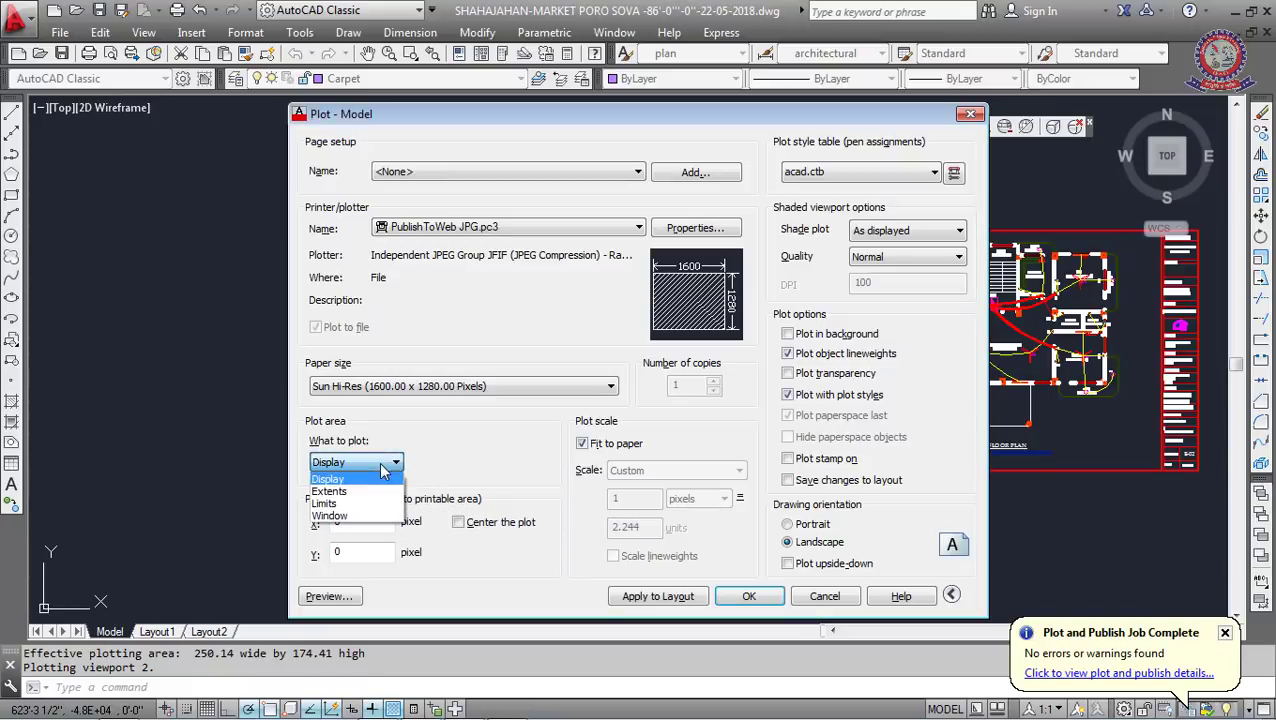
Set What to plot to Window, abandoning a first corner pick and reselecting Window
left_click(369, 517)
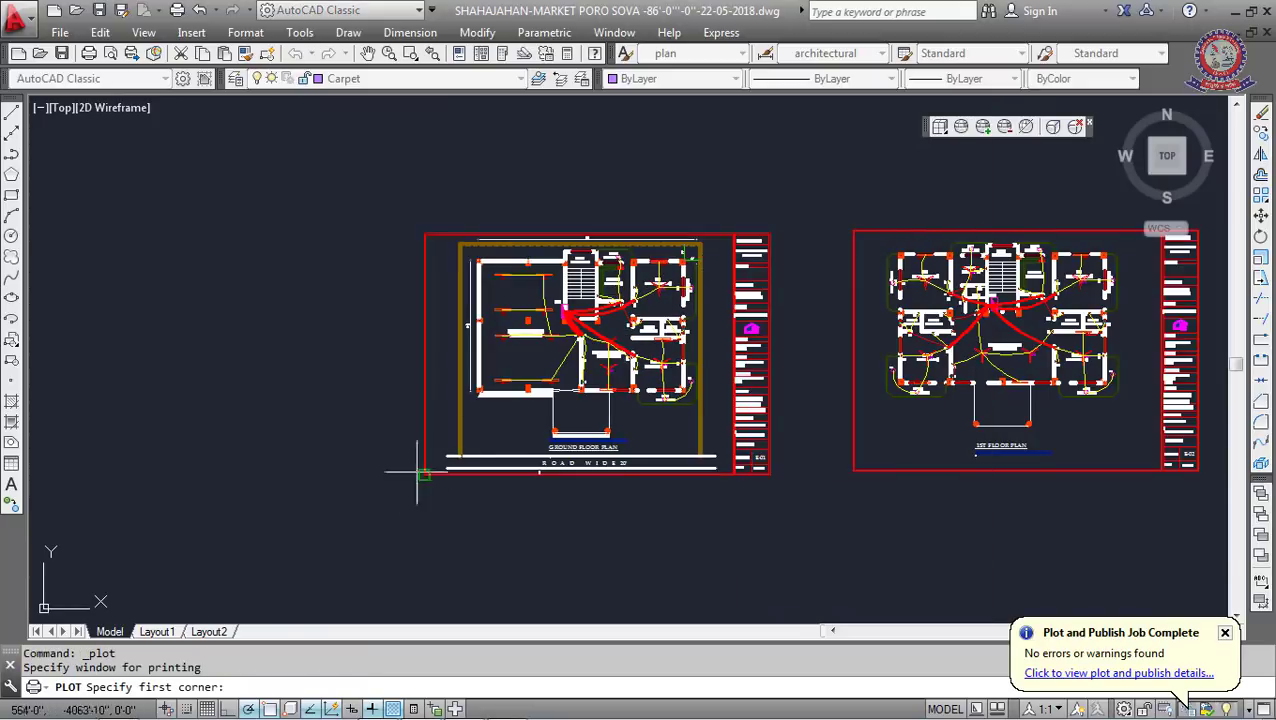
left_click(425, 234)
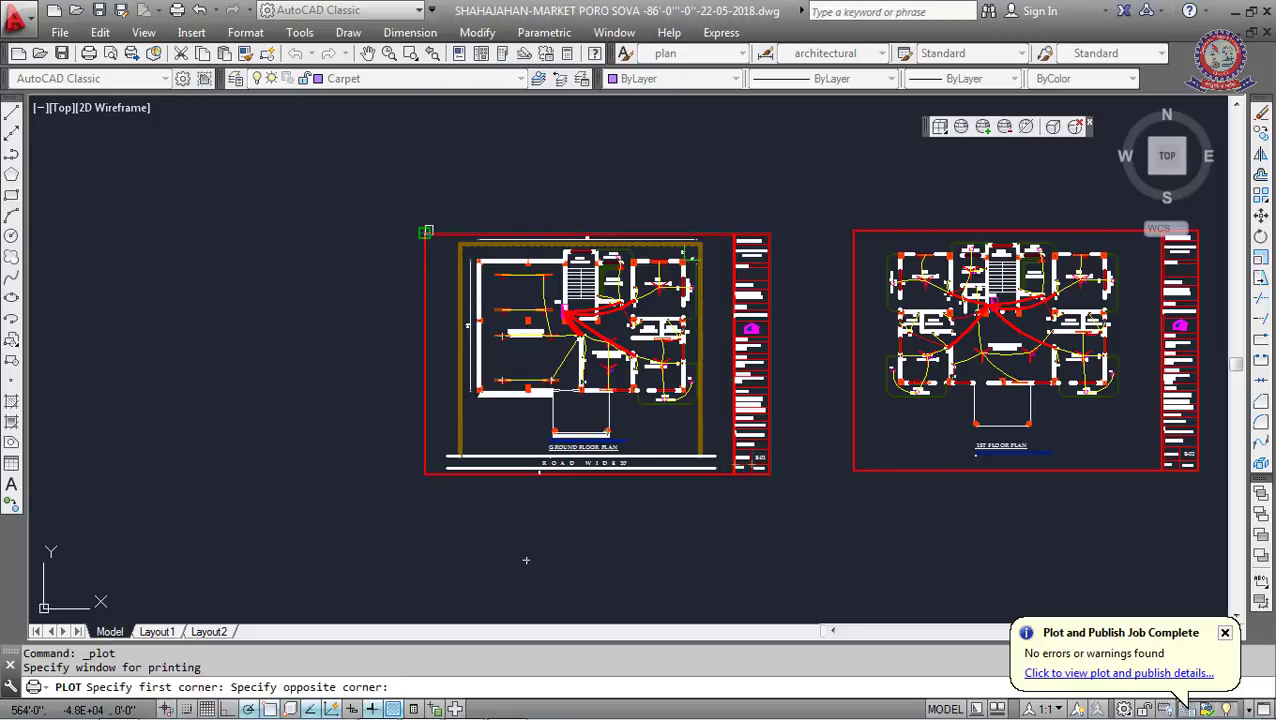
key("Escape")
left_click(370, 462)
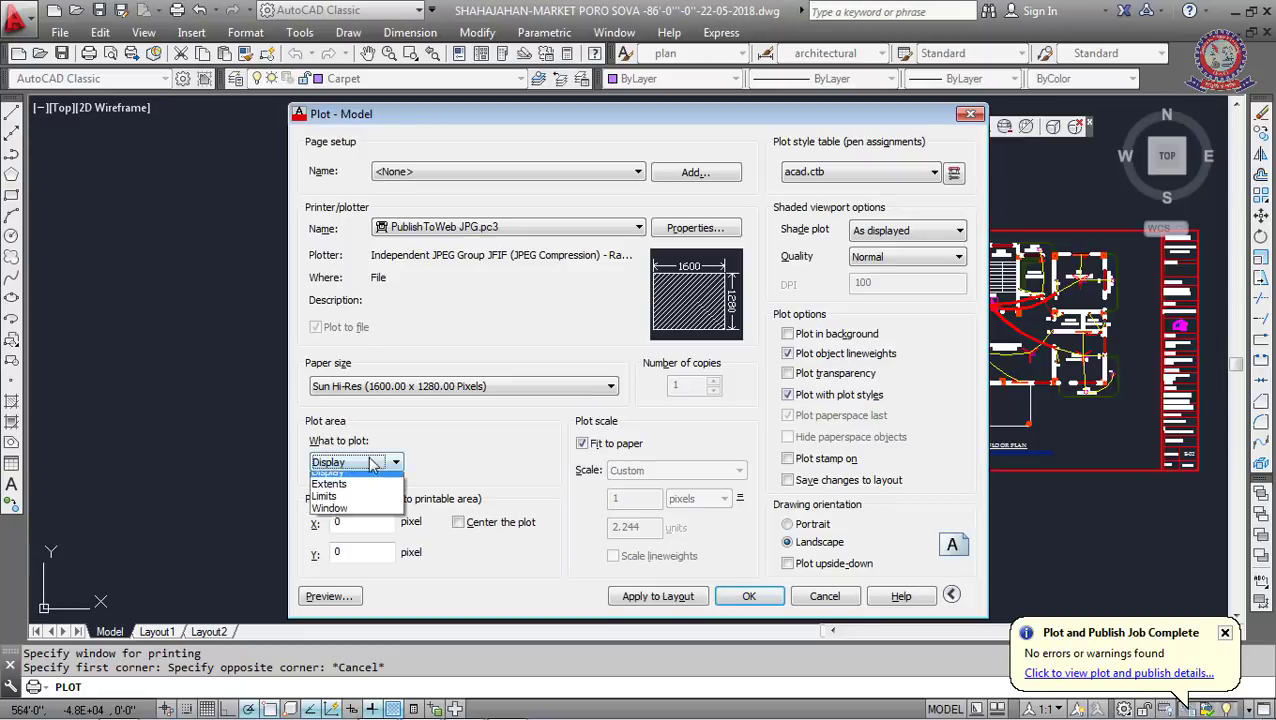
left_click(360, 513)
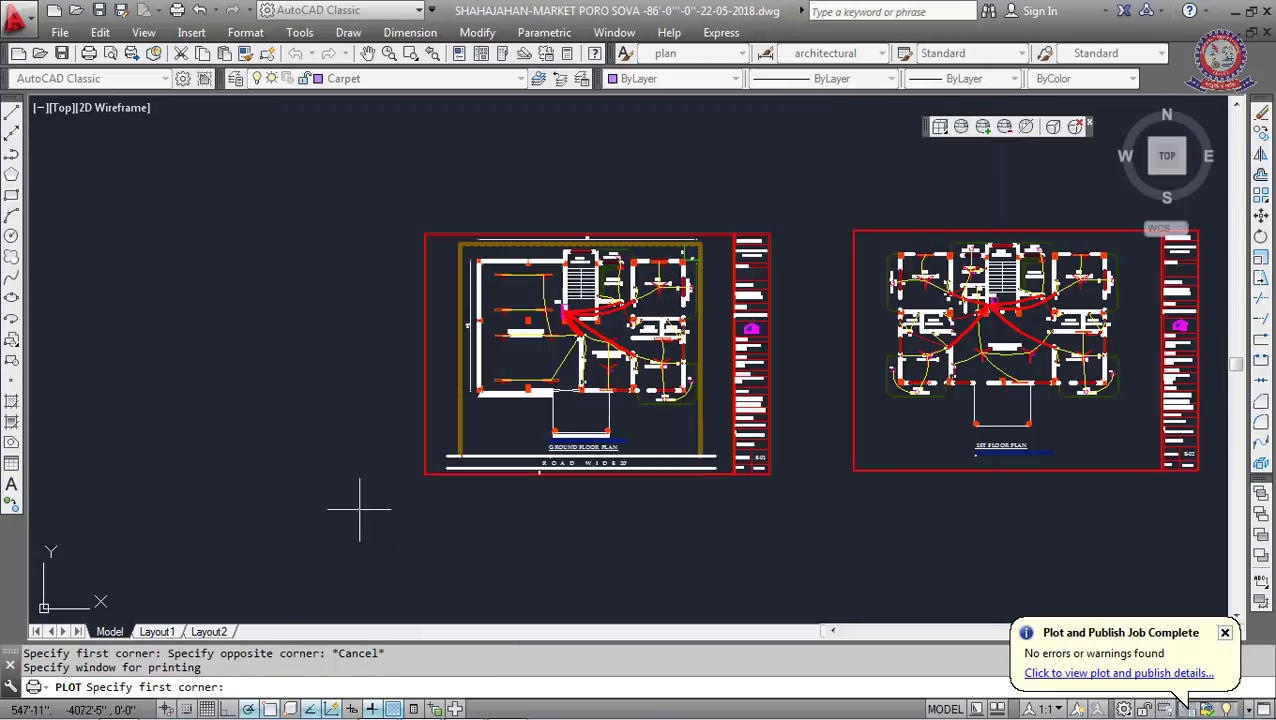
Pick a plot window from the ground floor sheet's top-left to bottom-right corner
left_click(424, 234)
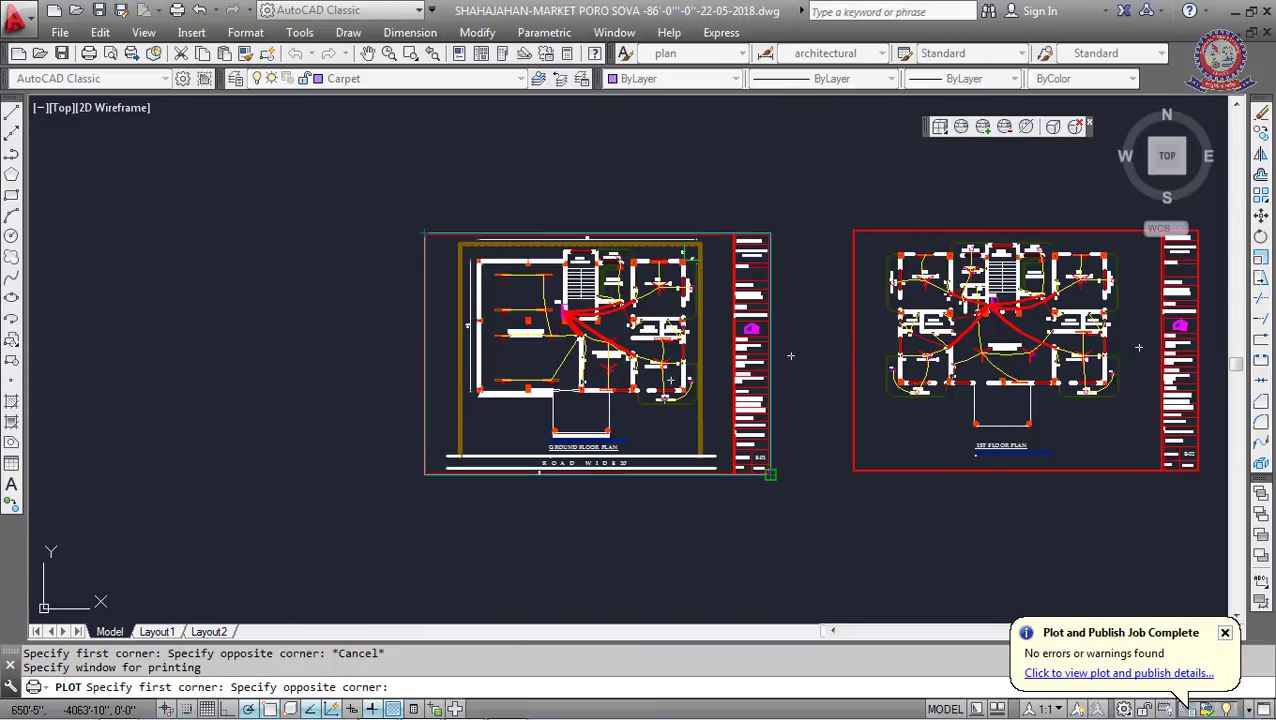
scroll(771, 474, "up", 5)
scroll(772, 474, "up", 5)
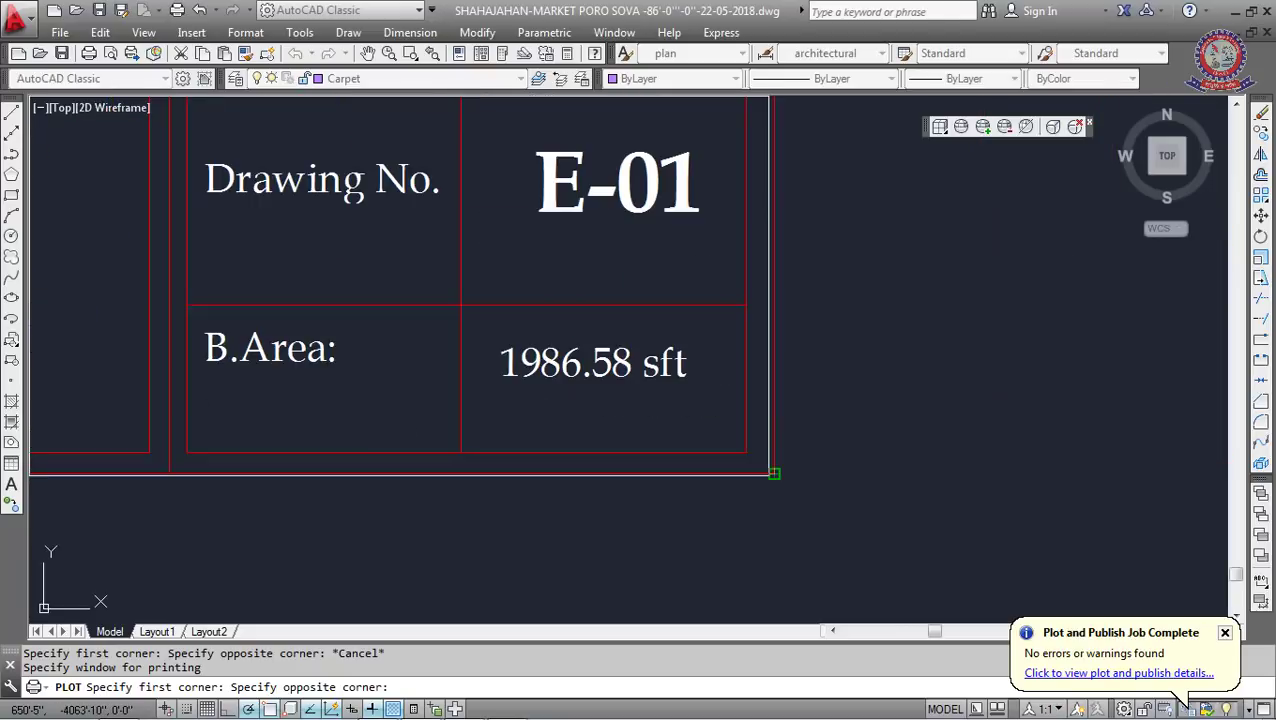
left_click(774, 474)
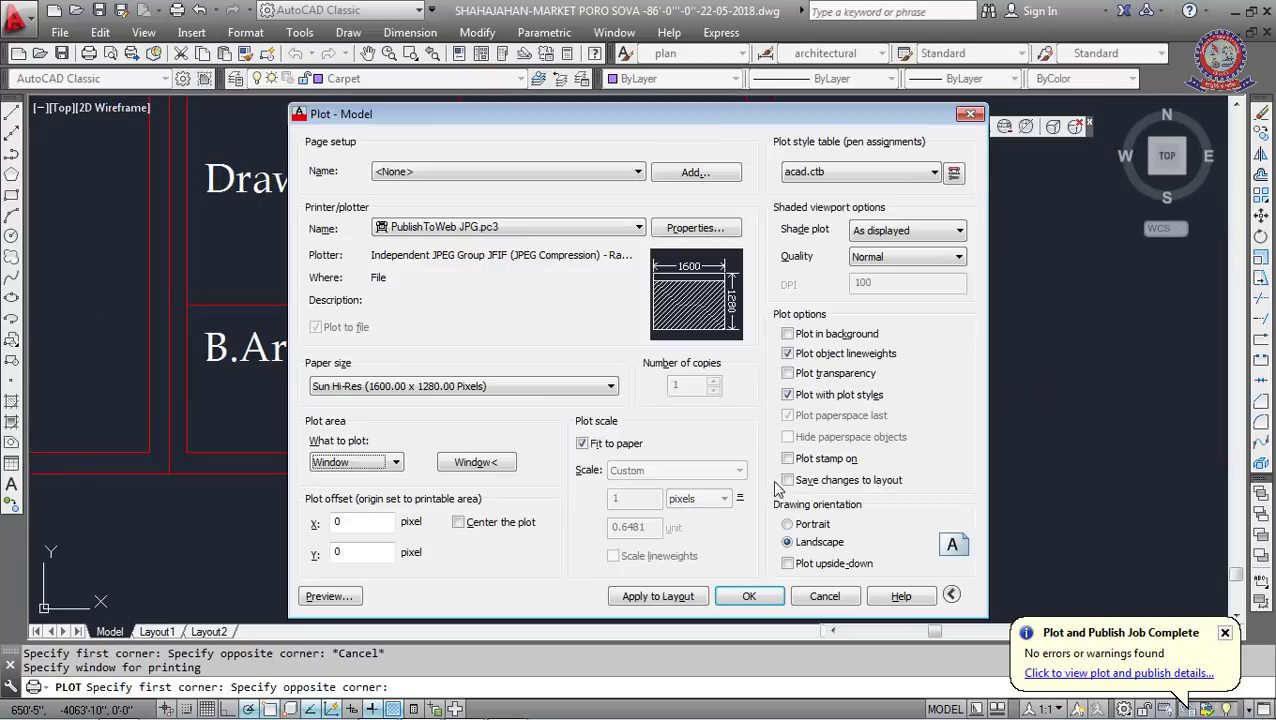
Re-pick the plot window around the ground floor sheet, giving 1 pixel = 0.6481 unit
left_click(506, 469)
scroll(322, 242, "down", 5)
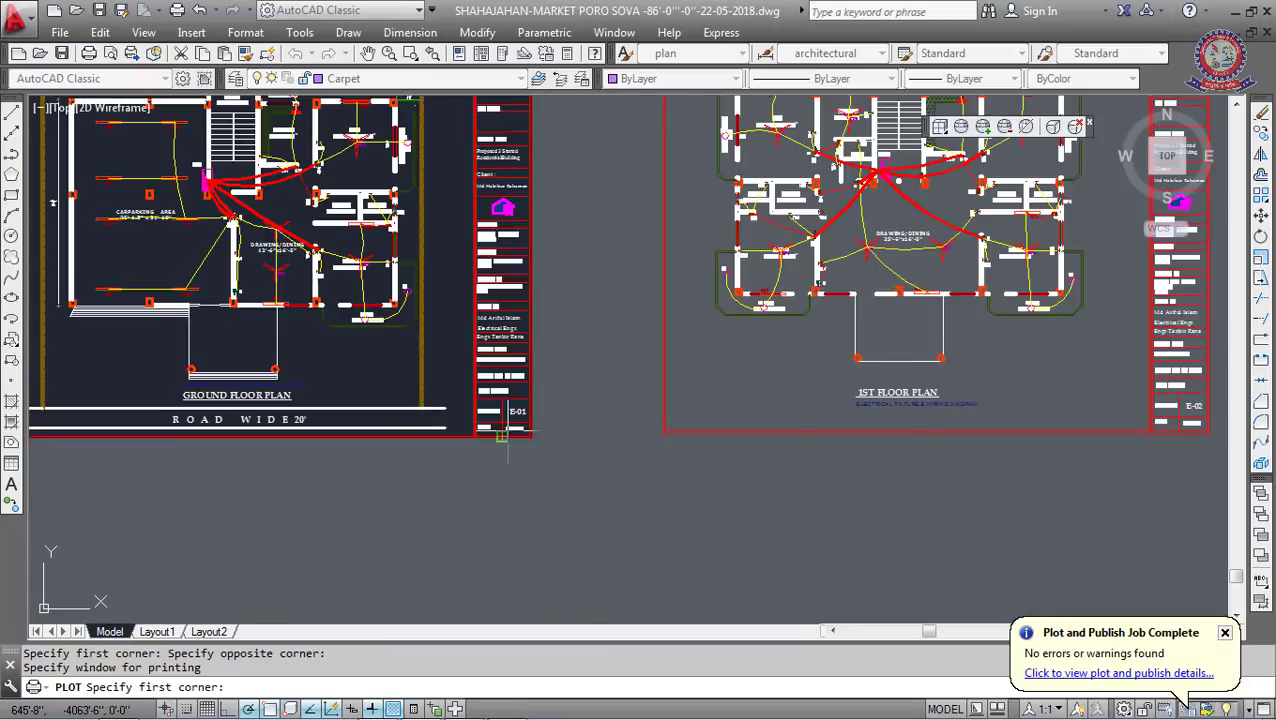
scroll(322, 242, "down", 3)
scroll(328, 274, "up", 6)
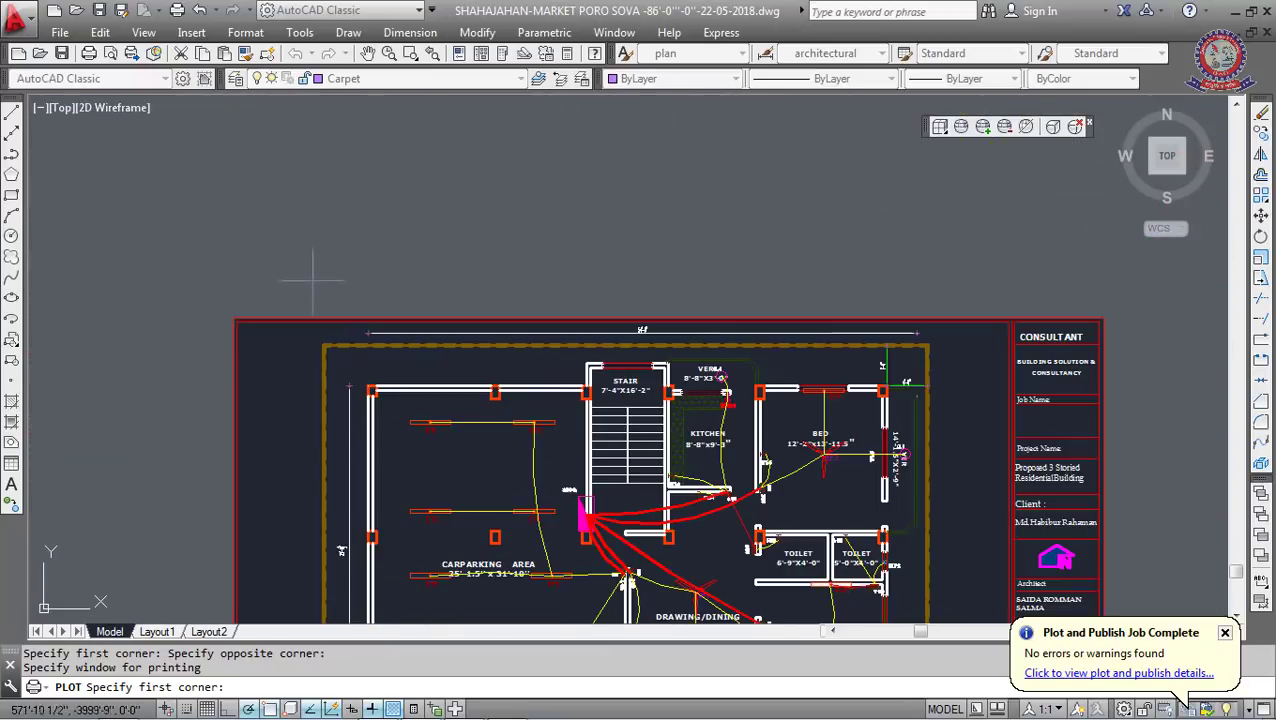
left_click(233, 318)
scroll(300, 400, "down", 5)
scroll(400, 480, "up", 2)
scroll(480, 520, "up", 4)
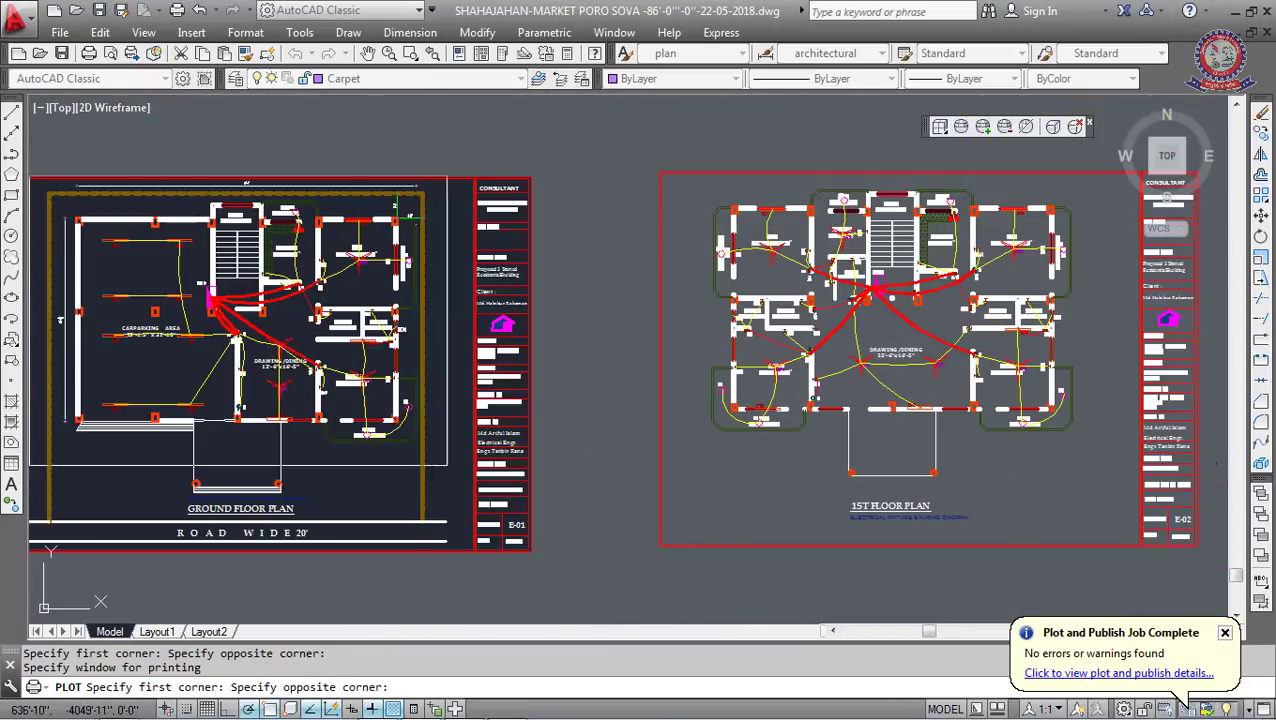
scroll(519, 570, "up", 2)
left_click(519, 570)
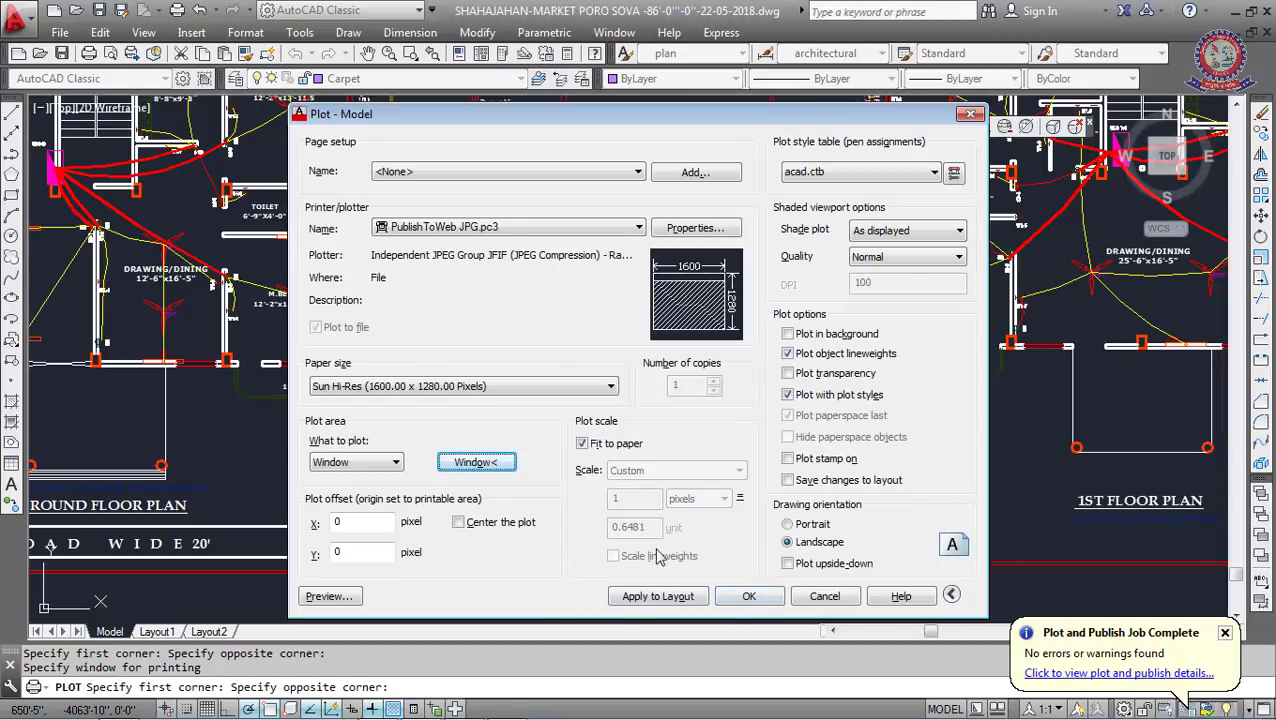
Plot the sheet to a JPG file named JPEG saved in the Desktop folder
left_click(749, 597)
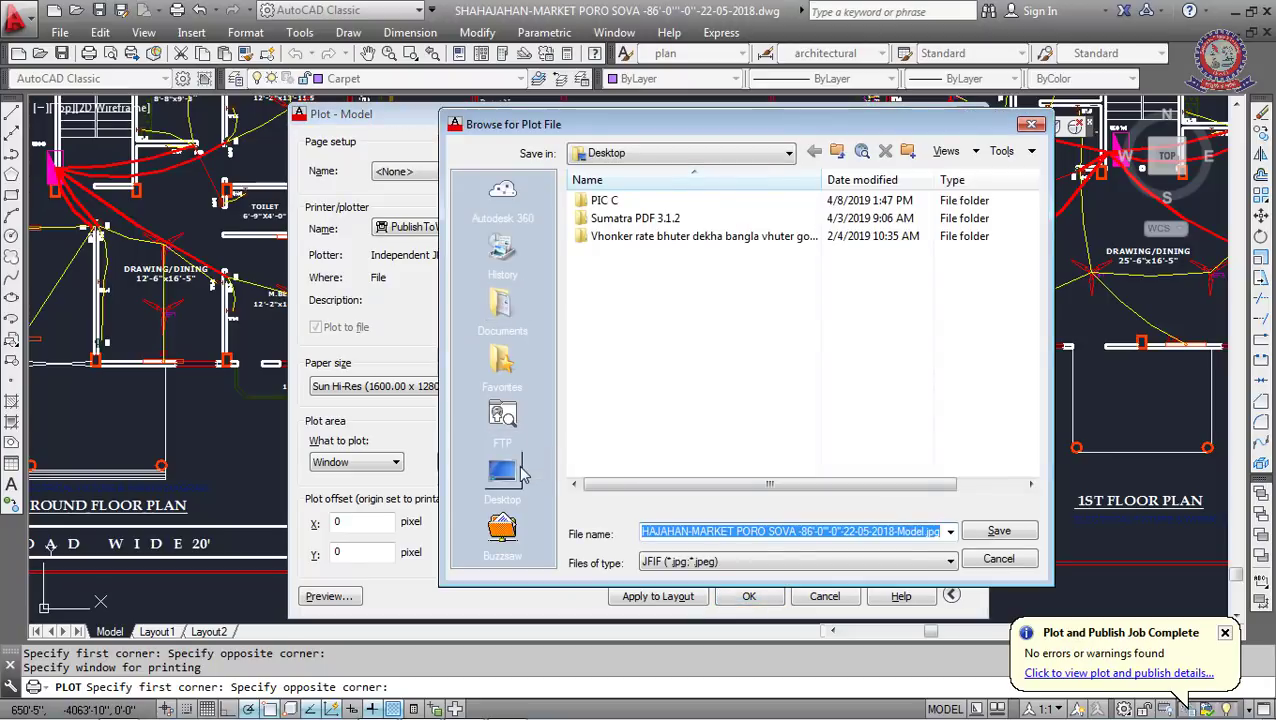
left_click(500, 470)
left_click(762, 532)
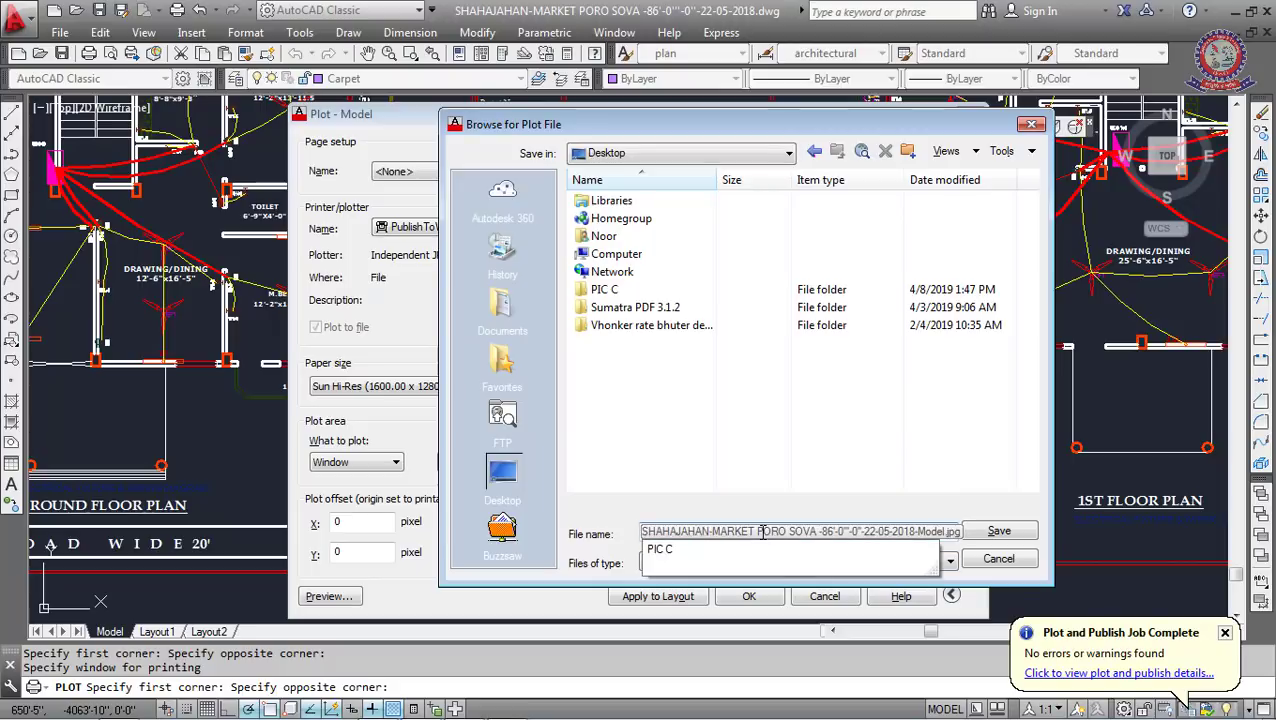
left_click(762, 532)
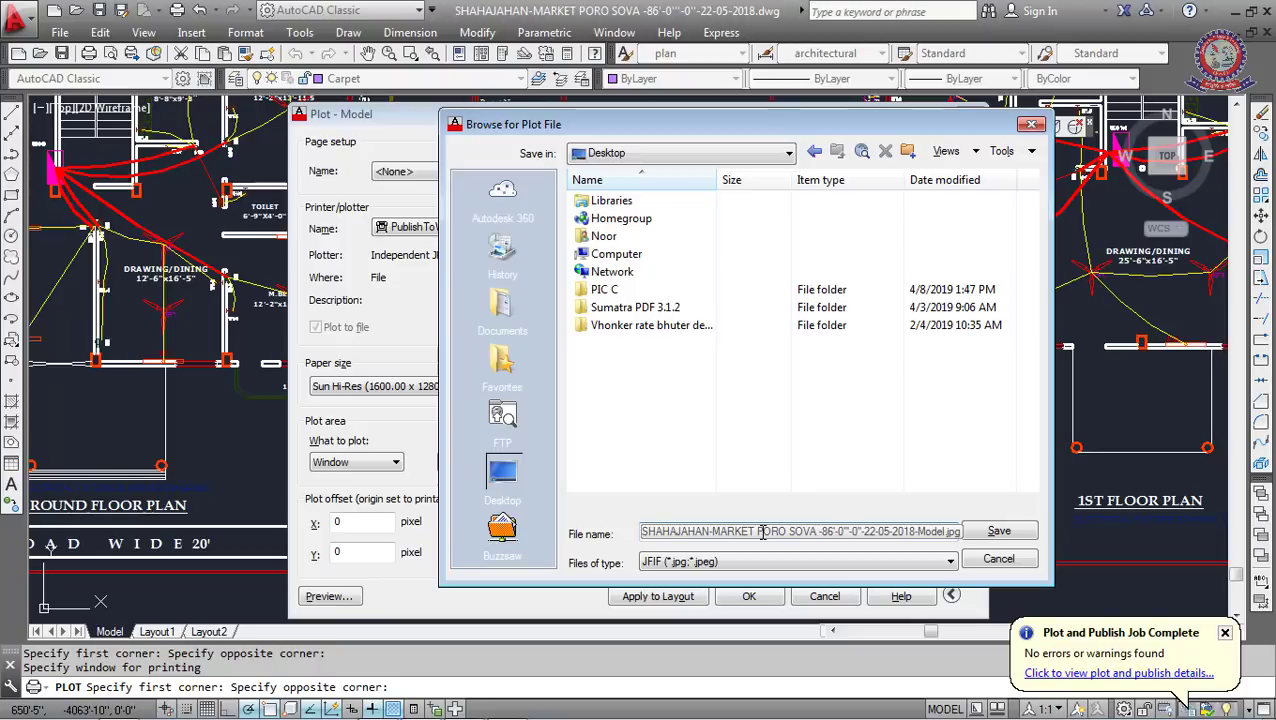
type("JPEG")
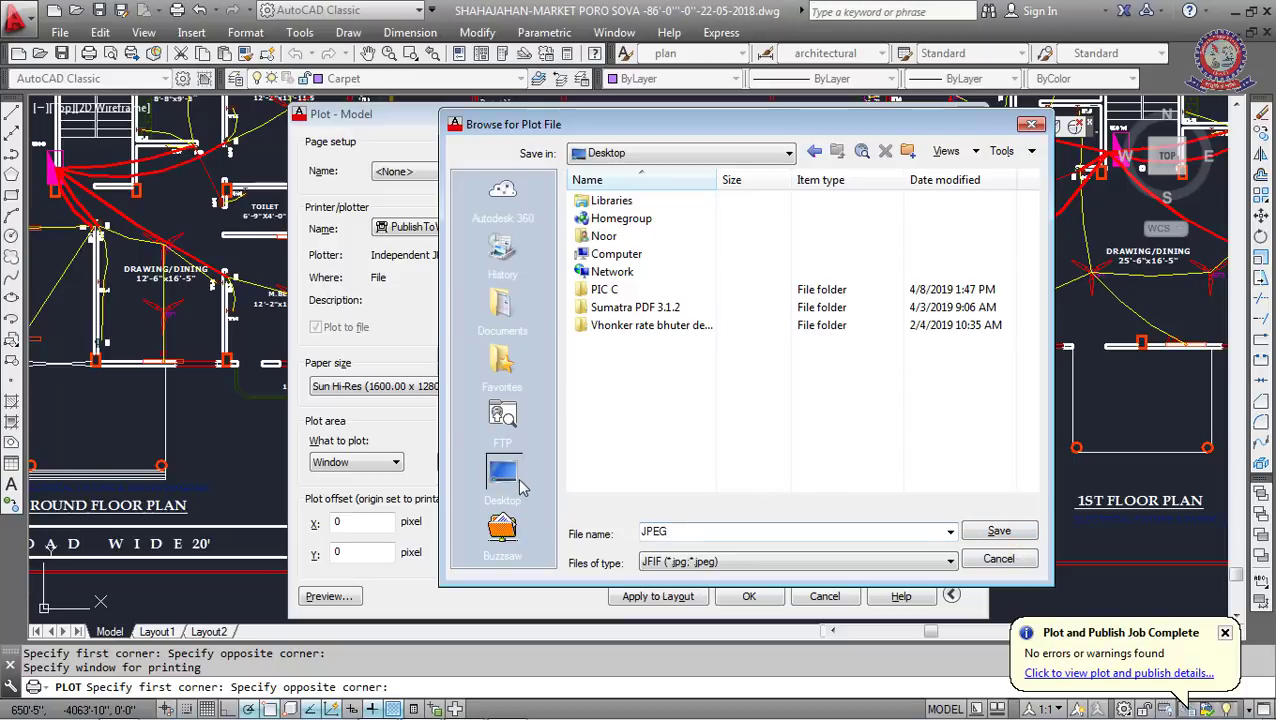
left_click(1004, 531)
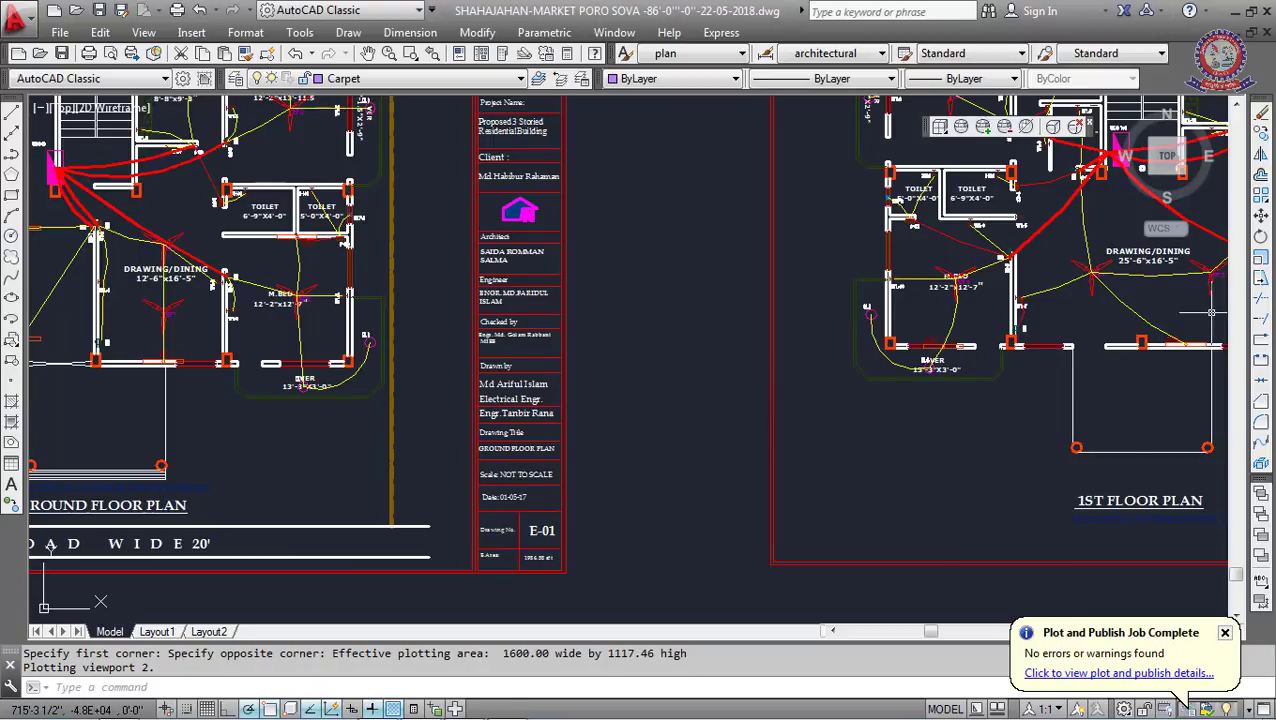
key("super+d")
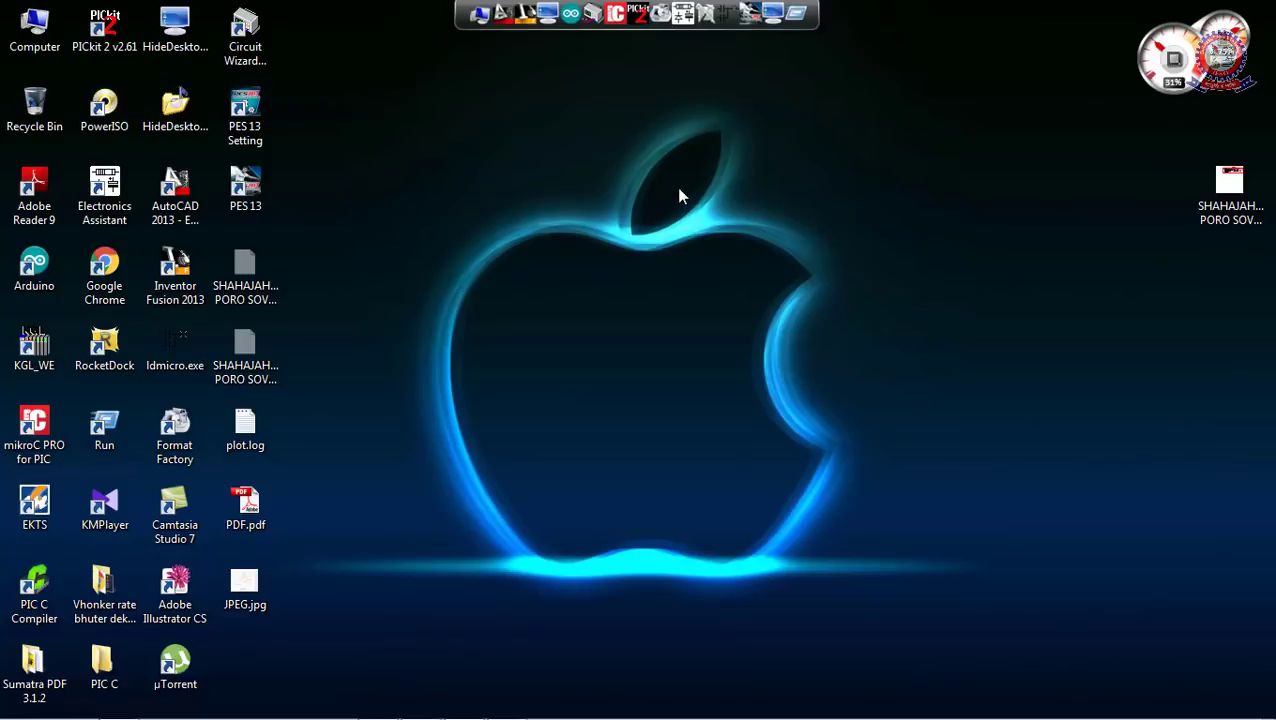
left_click(258, 590)
double_click(258, 590)
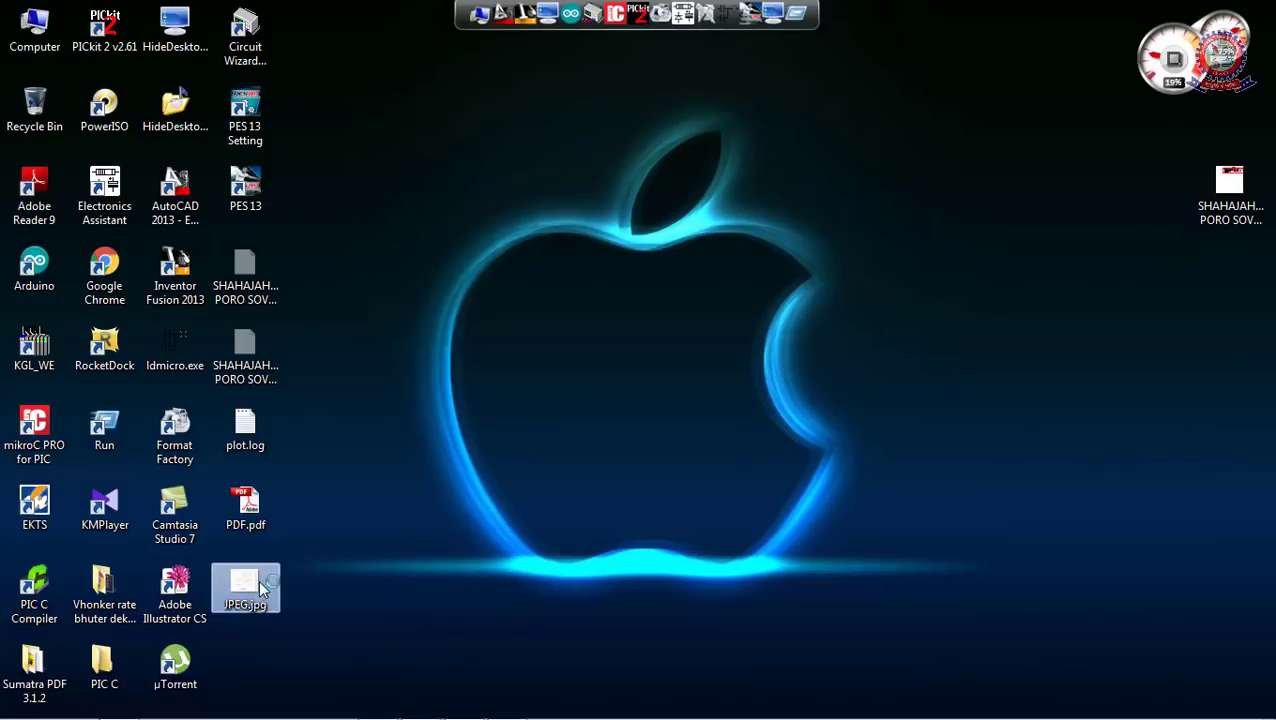
scroll(678, 264, "up", 5)
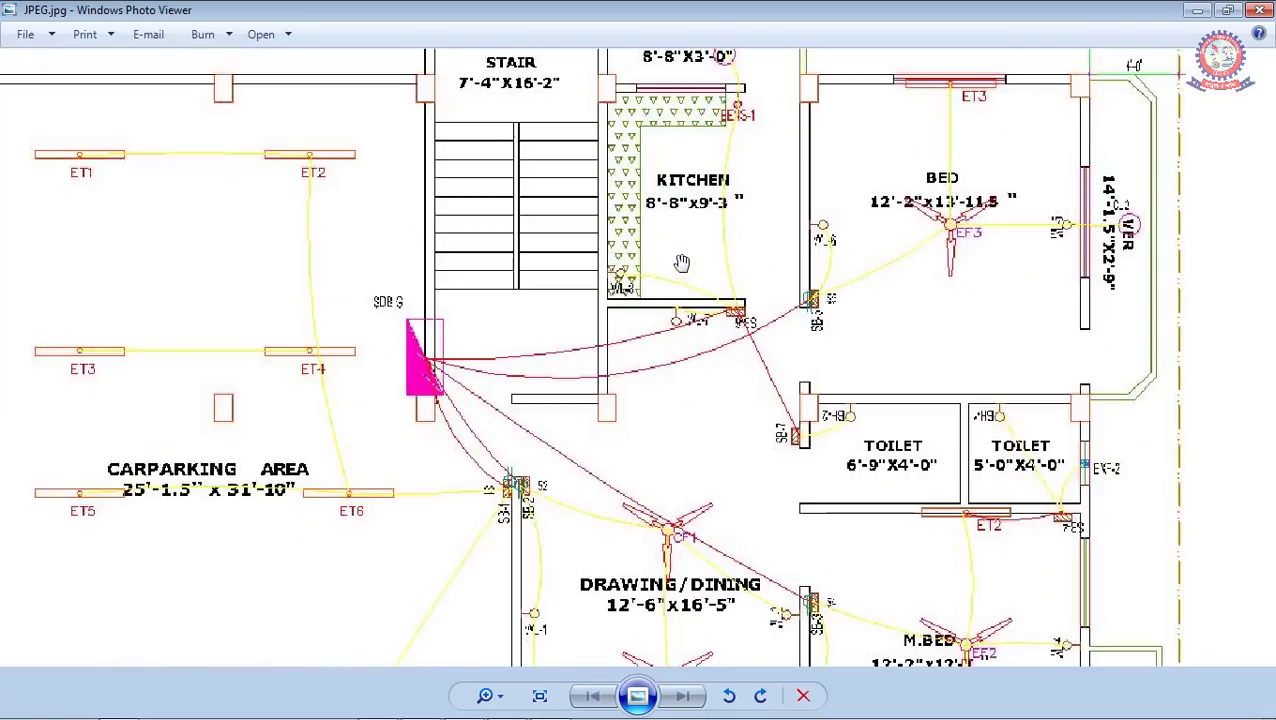
scroll(679, 271, "down", 4)
scroll(684, 279, "down", 1)
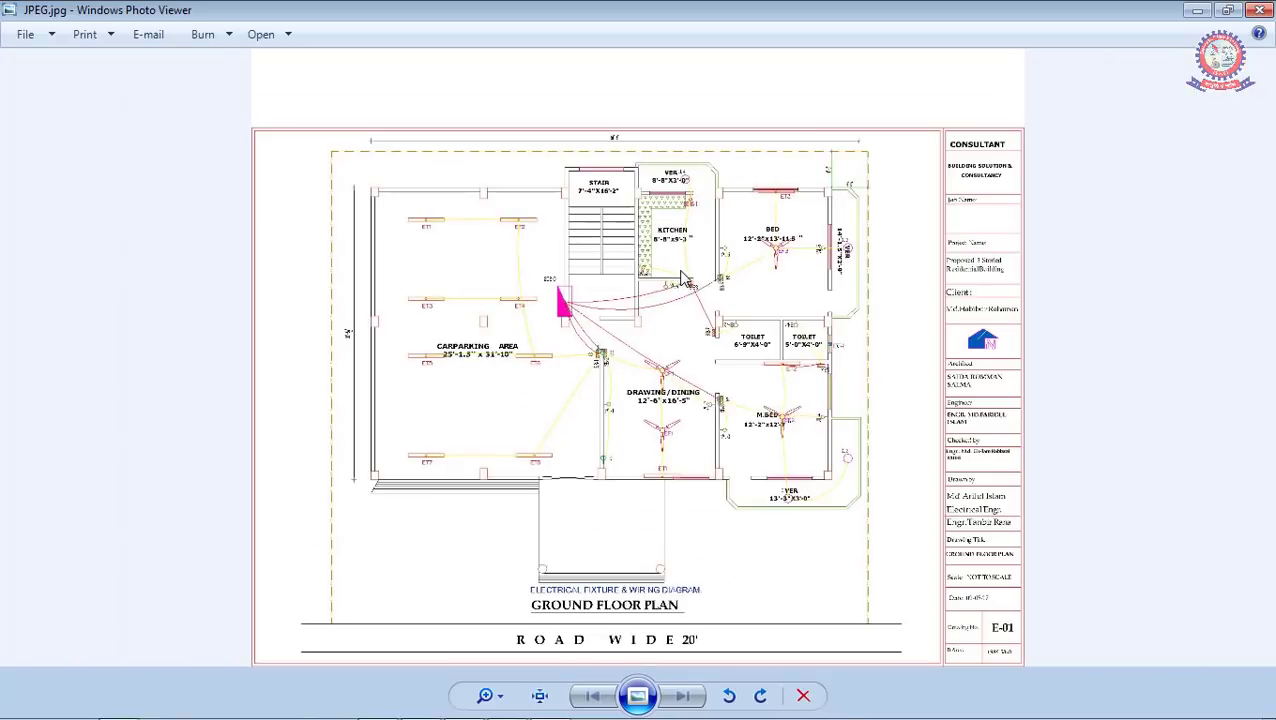
scroll(684, 280, "up", 2)
scroll(680, 279, "down", 1)
scroll(678, 280, "up", 1)
scroll(674, 277, "up", 3)
scroll(674, 277, "down", 4)
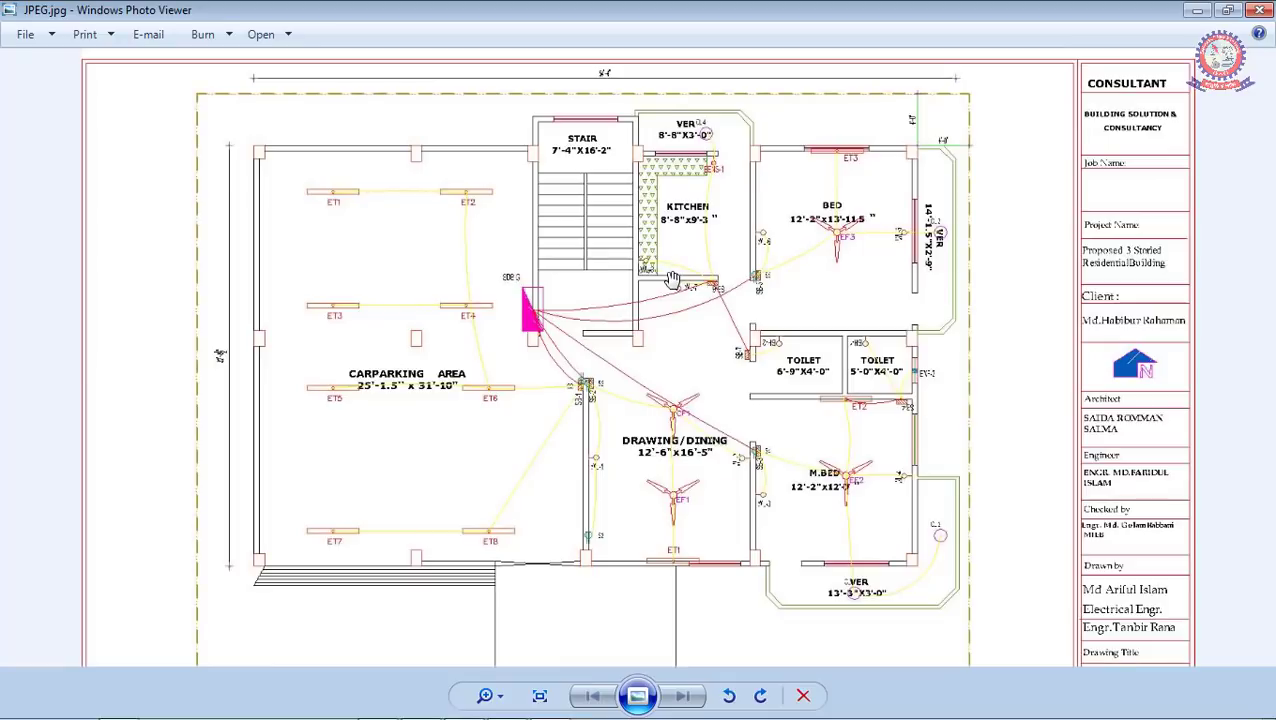
scroll(672, 288, "down", 1)
scroll(668, 335, "down", 1)
scroll(606, 418, "up", 3)
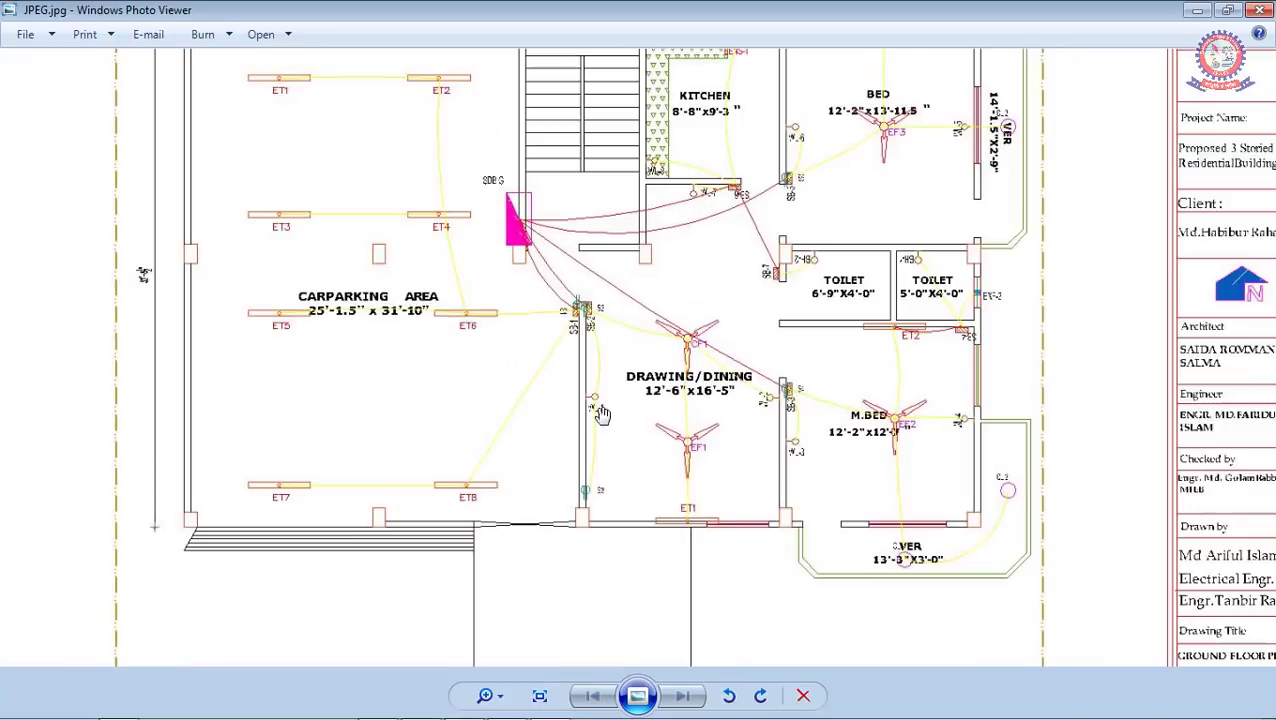
scroll(600, 402, "up", 3)
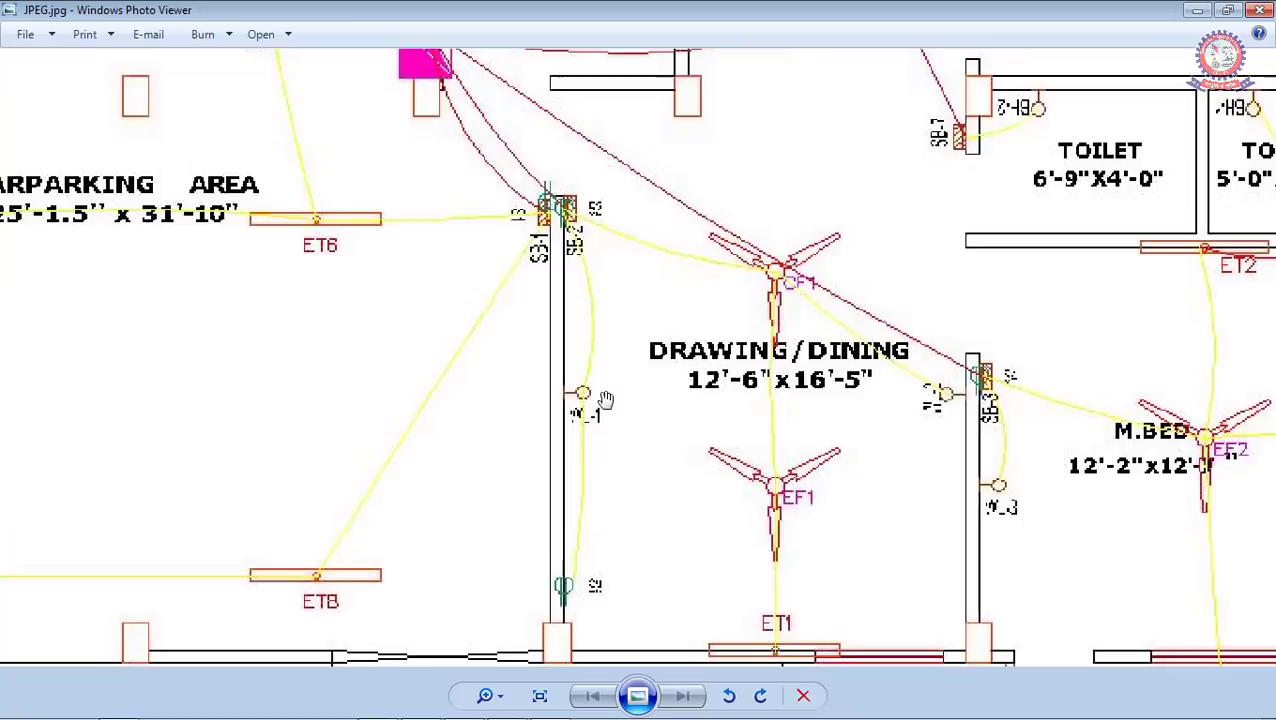
scroll(762, 368, "down", 1)
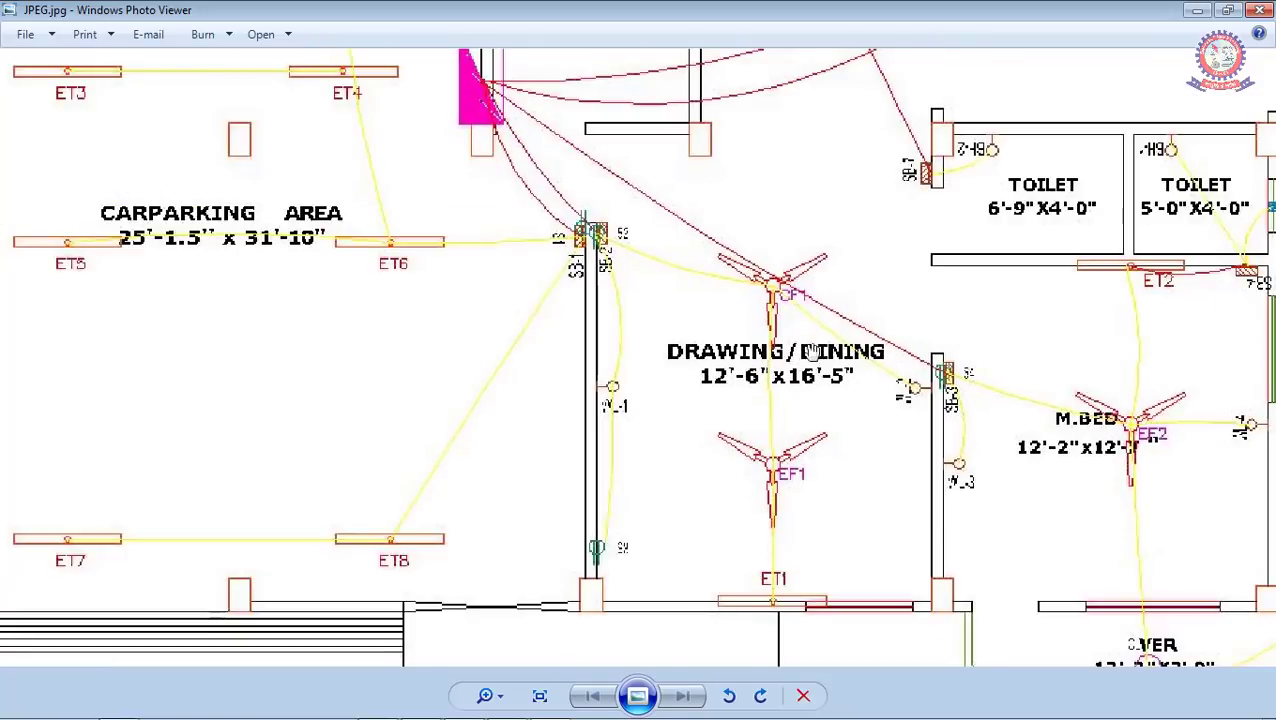
left_click(1262, 10)
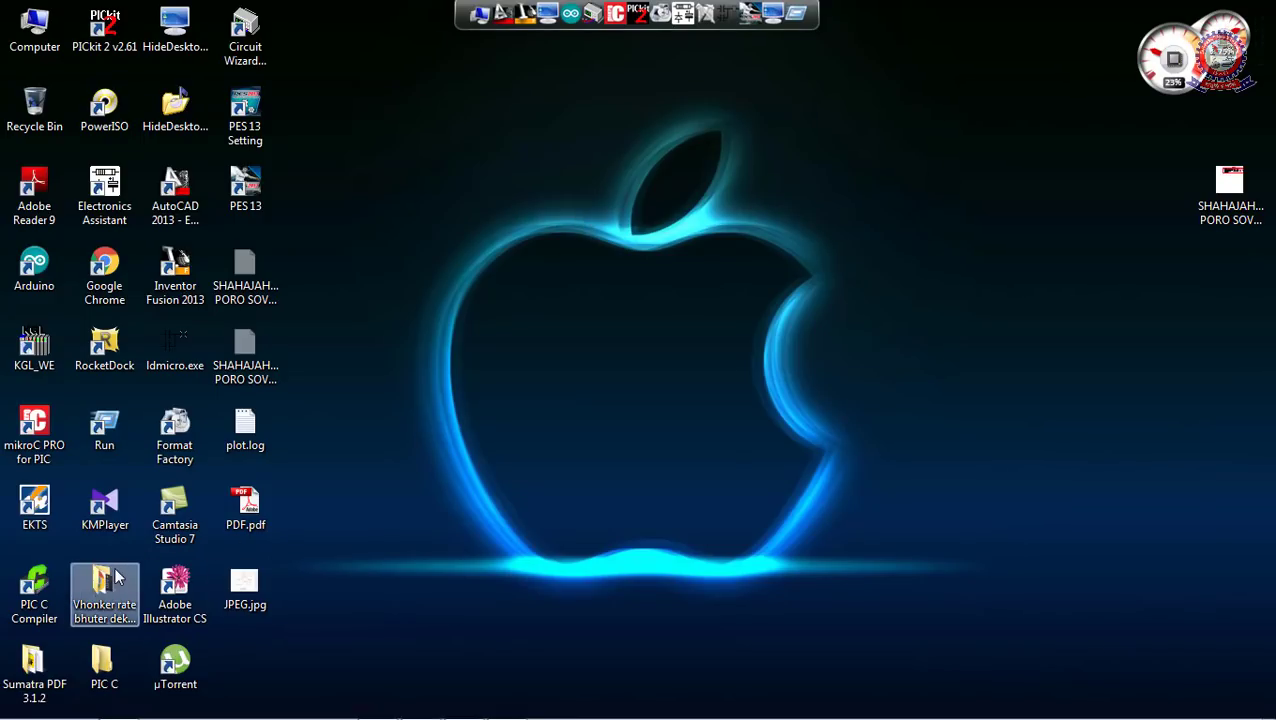
Open PDF.pdf in Adobe Reader and switch to Fit Width to inspect the wiring plan
left_click(250, 505)
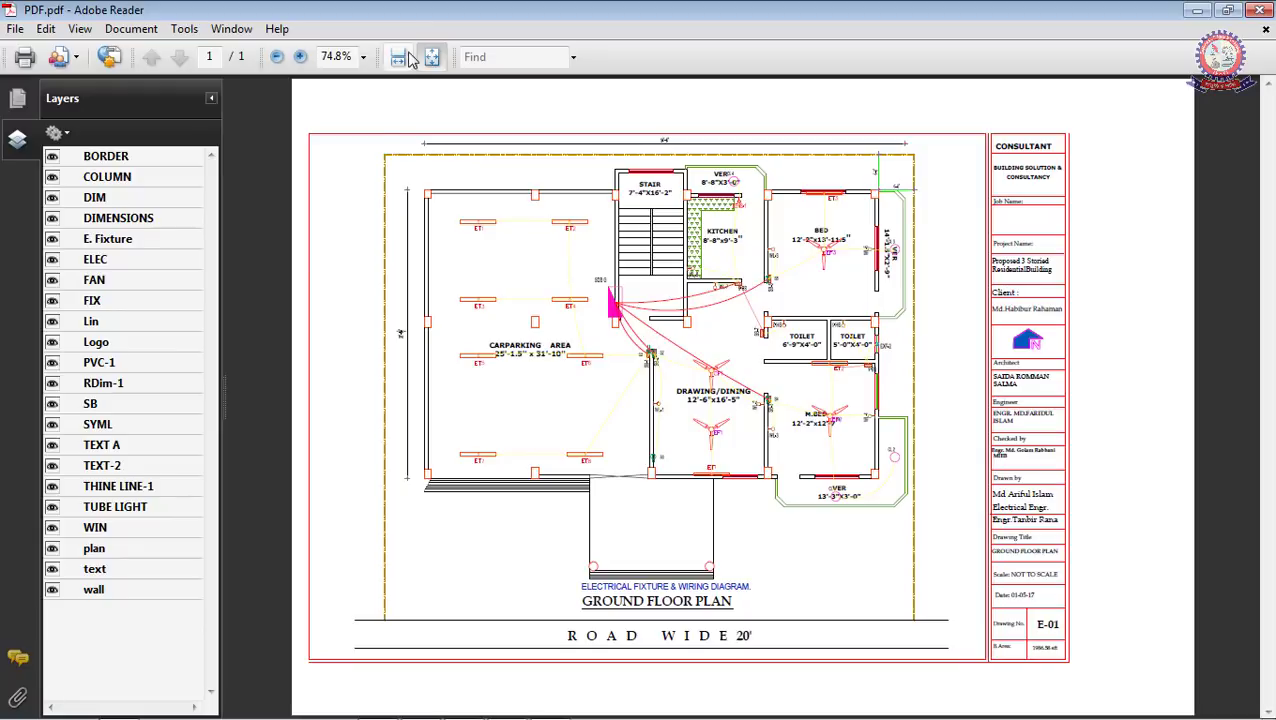
left_click(363, 57)
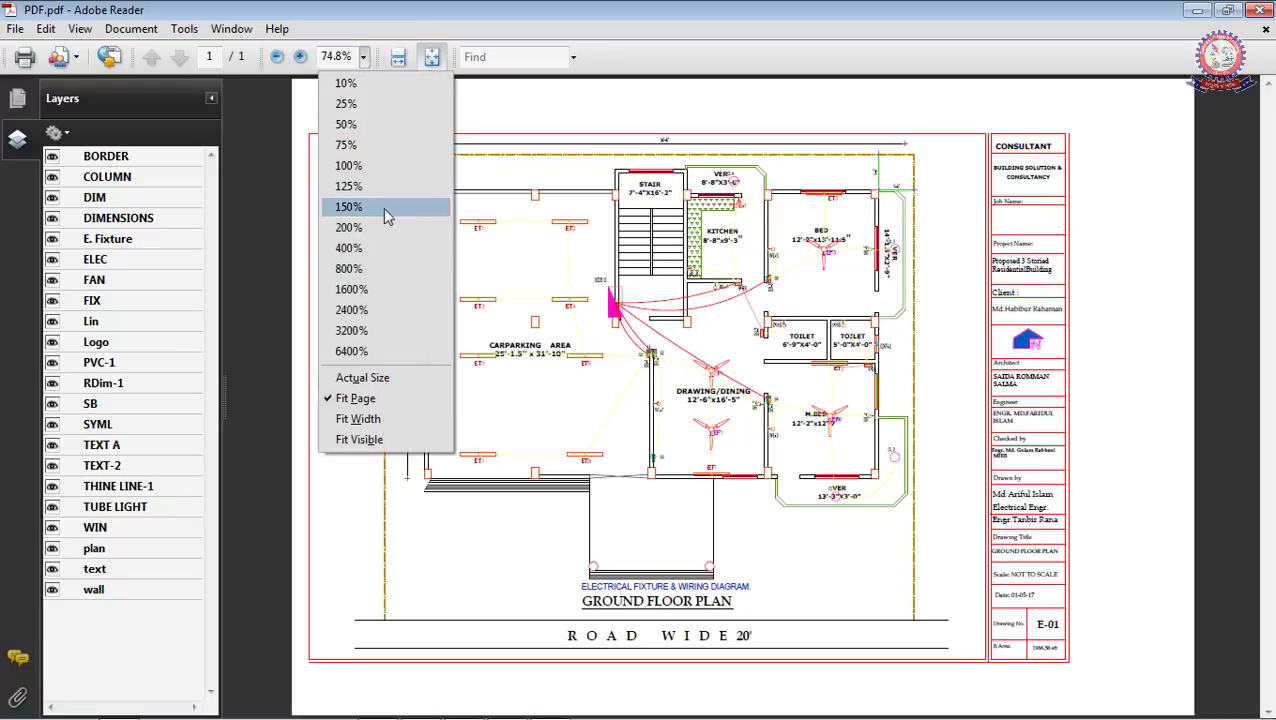
left_click(558, 140)
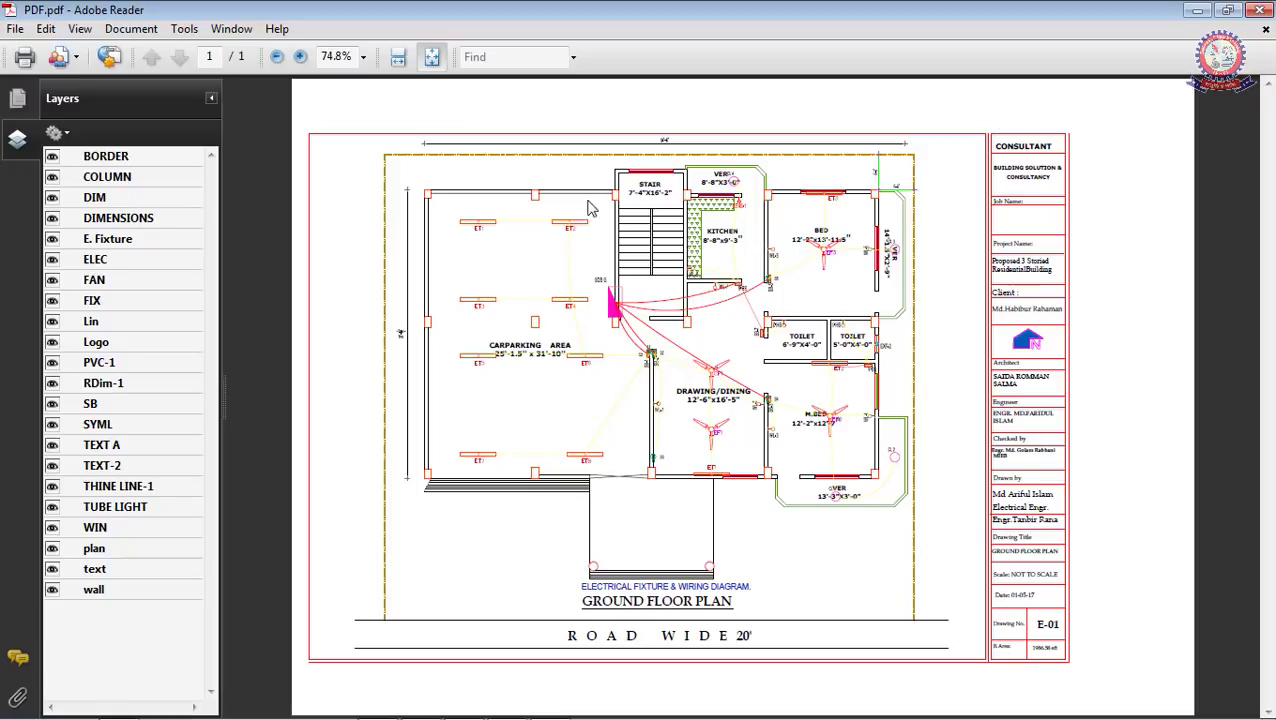
left_click(398, 58)
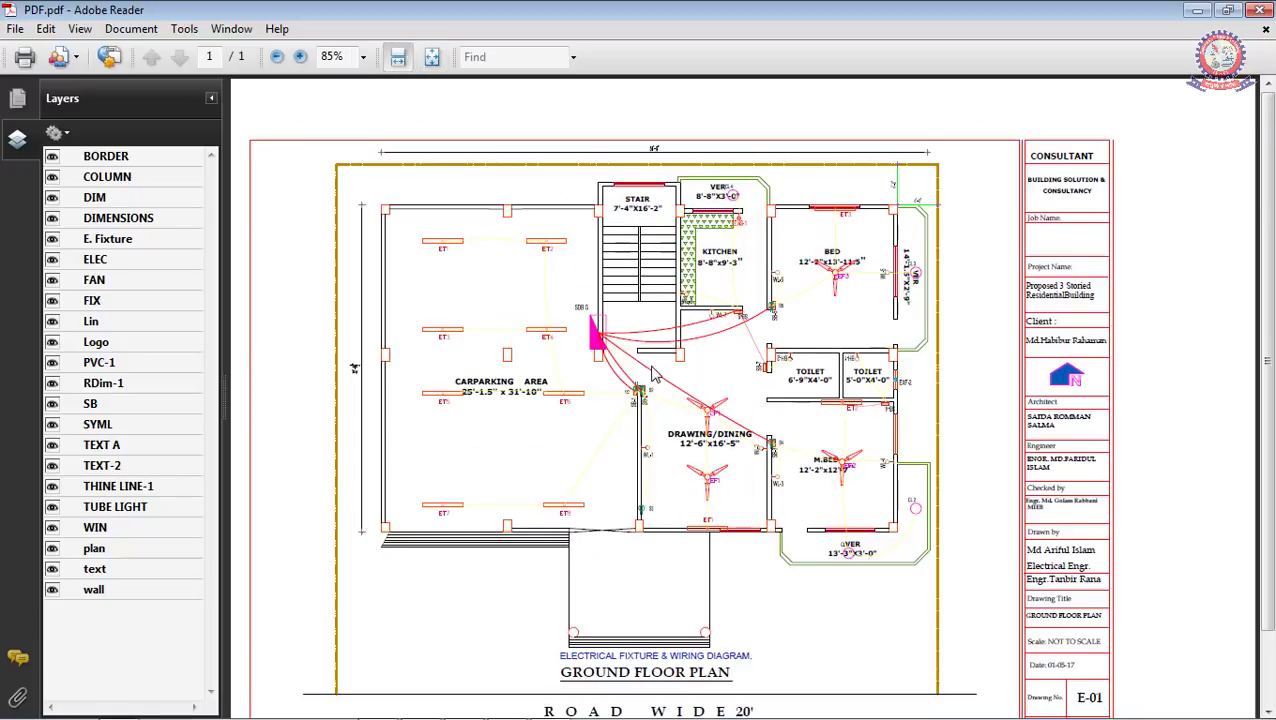
scroll(654, 374, "down", 3)
scroll(600, 331, "up", 3)
scroll(580, 289, "down", 2)
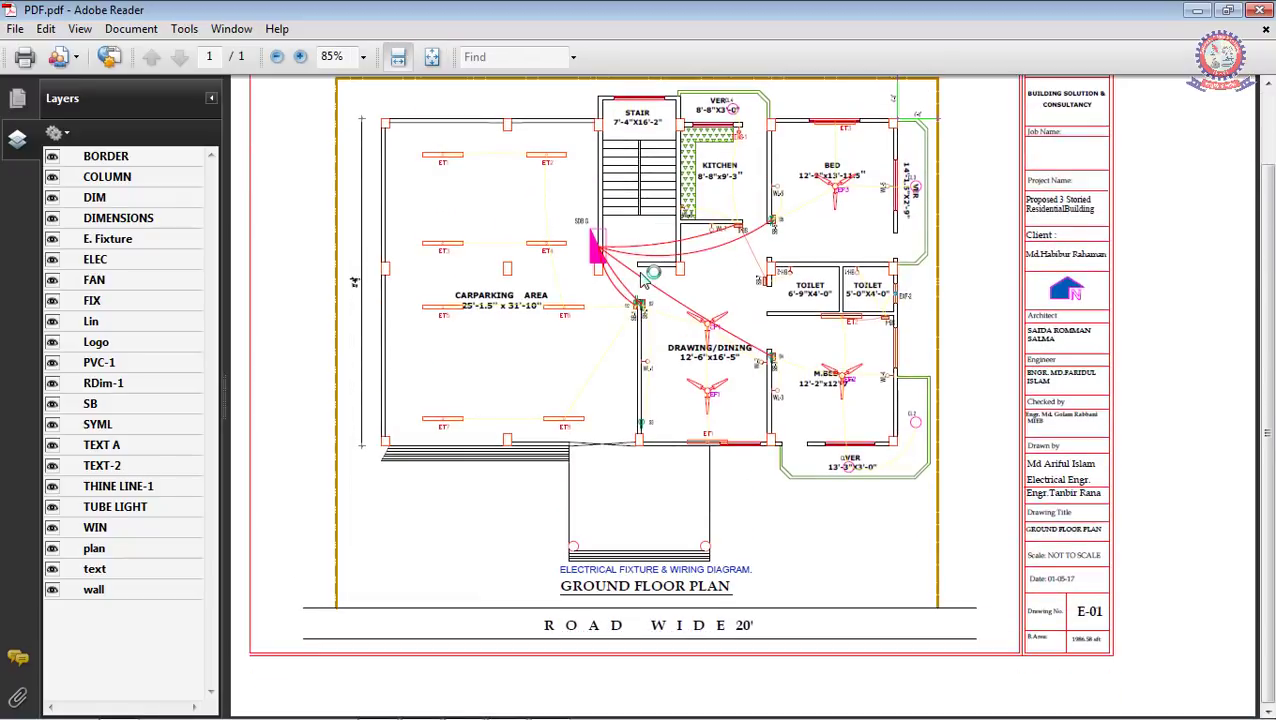
scroll(645, 278, "up", 1)
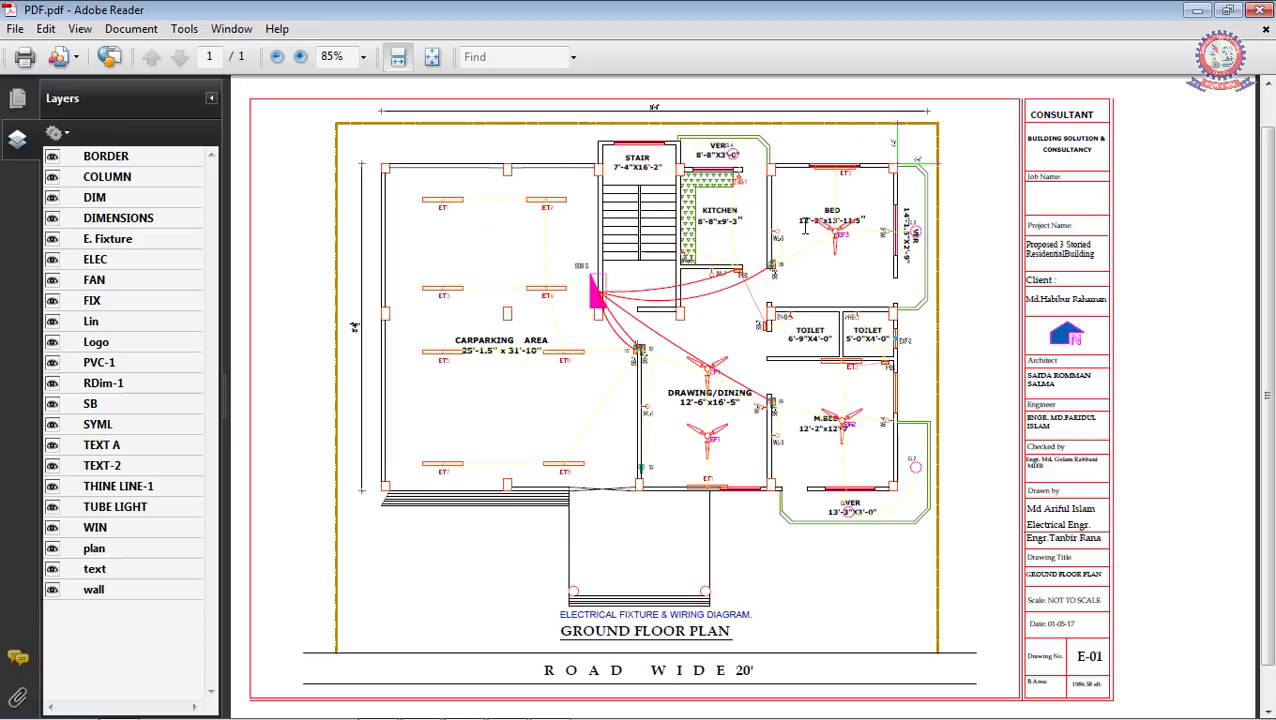